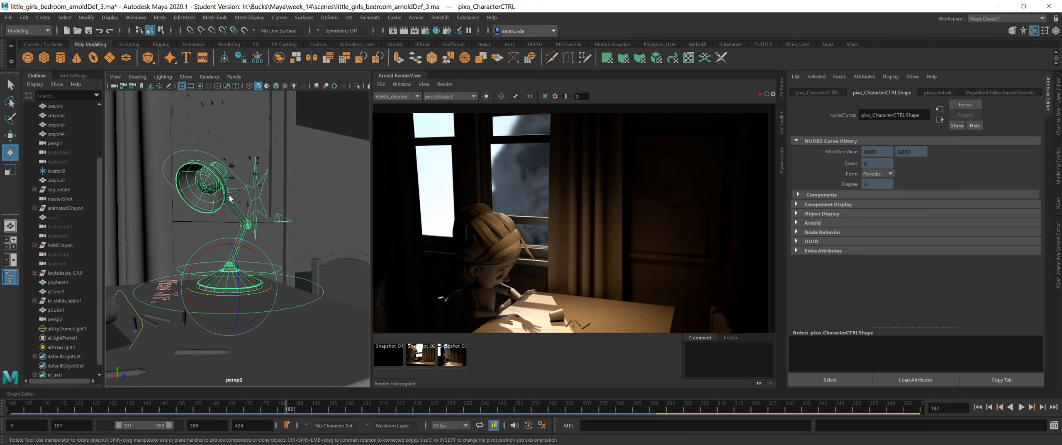
Step: Convert the desk lamp's light bulb mesh into an Arnold mesh light
alt+drag(275, 242, 239, 264)
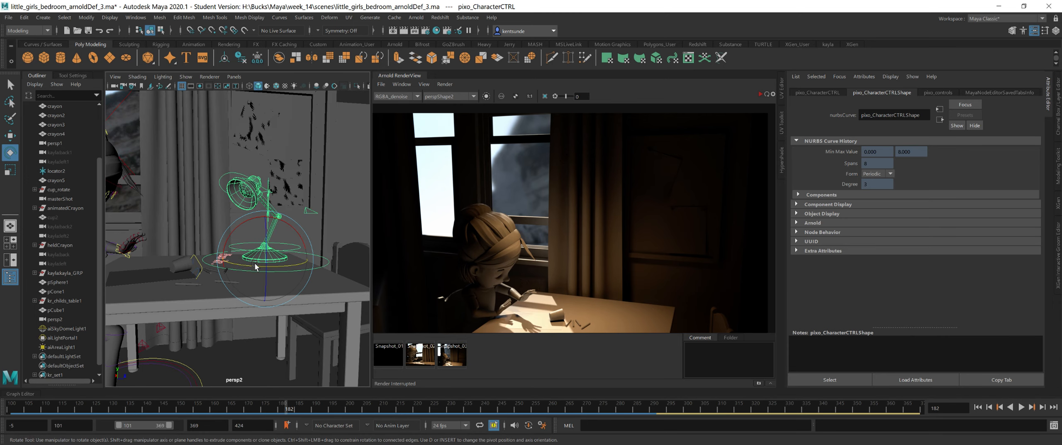
click(244, 192)
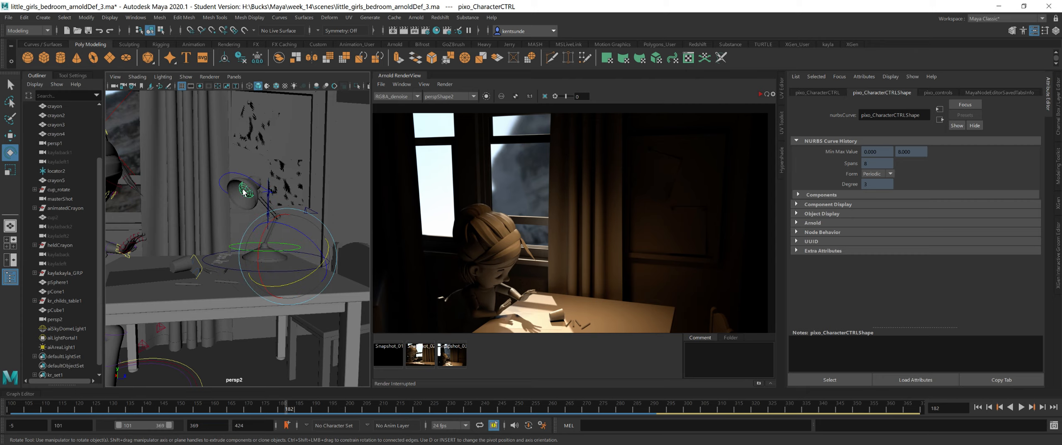
key(q)
alt+drag(238, 205, 214, 228)
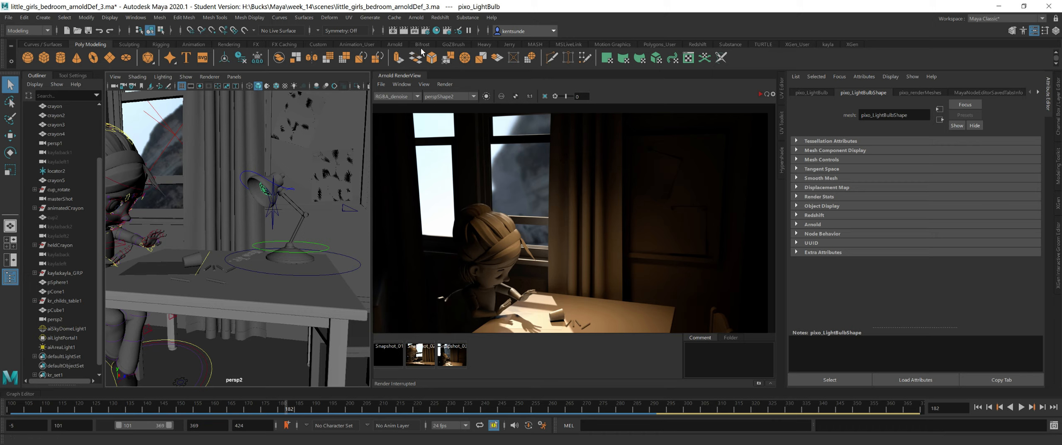
click(416, 18)
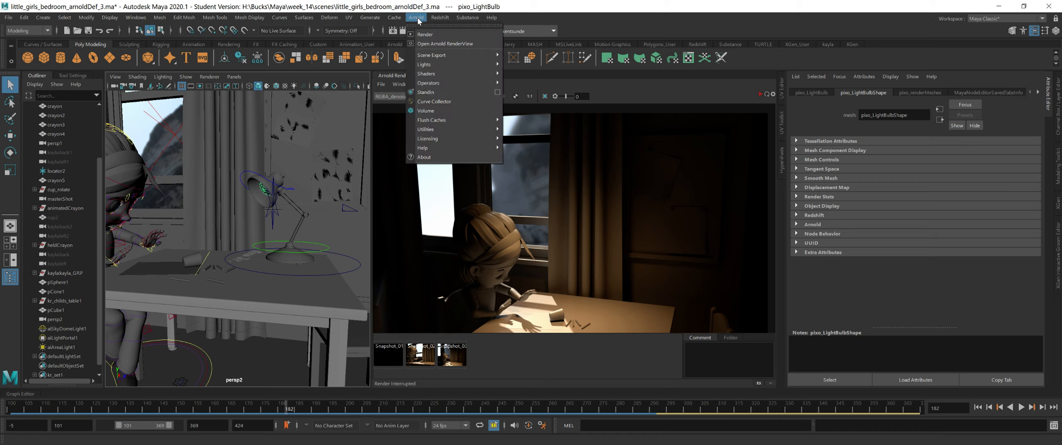
mouse_move(445, 69)
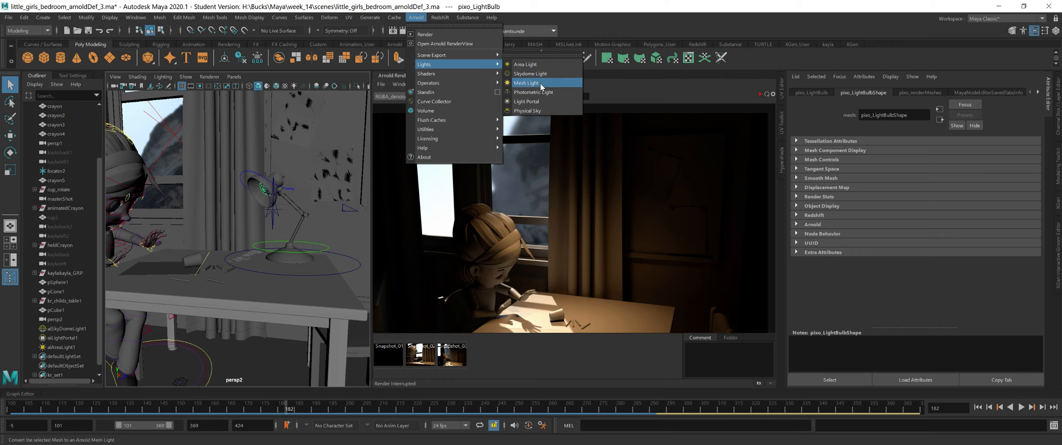
click(526, 82)
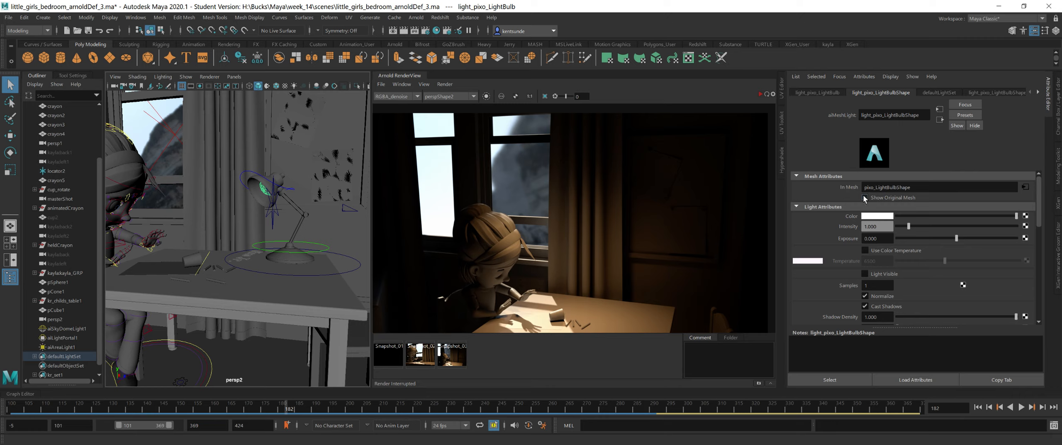
Step: Start the live Arnold render on a close-up of the lamp and enable Show Original Mesh for the bulb's mesh light
mouse_move(234, 248)
alt+mouse_down()
mouse_move(227, 237)
mouse_move(239, 233)
mouse_move(226, 236)
alt+mouse_up()
alt+right_drag(227, 237, 405, 238)
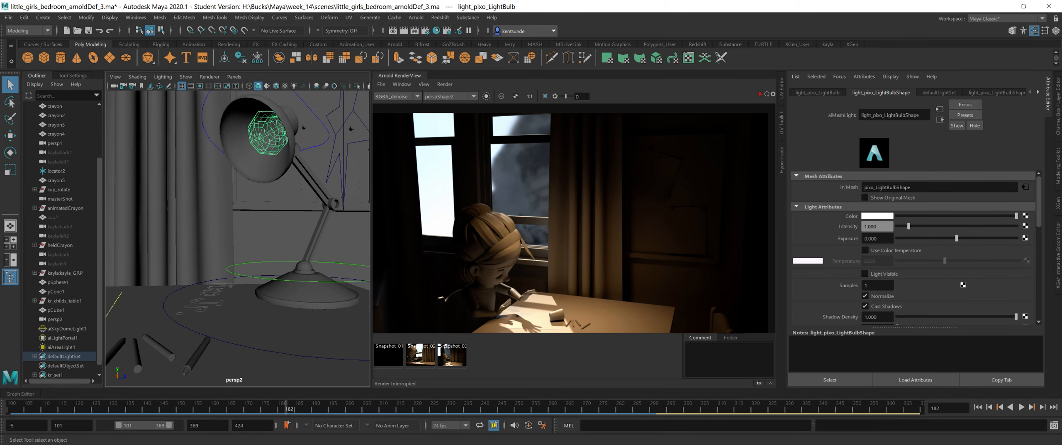
click(866, 198)
alt+right_drag(314, 220, 243, 211)
alt+middle_drag(243, 211, 329, 237)
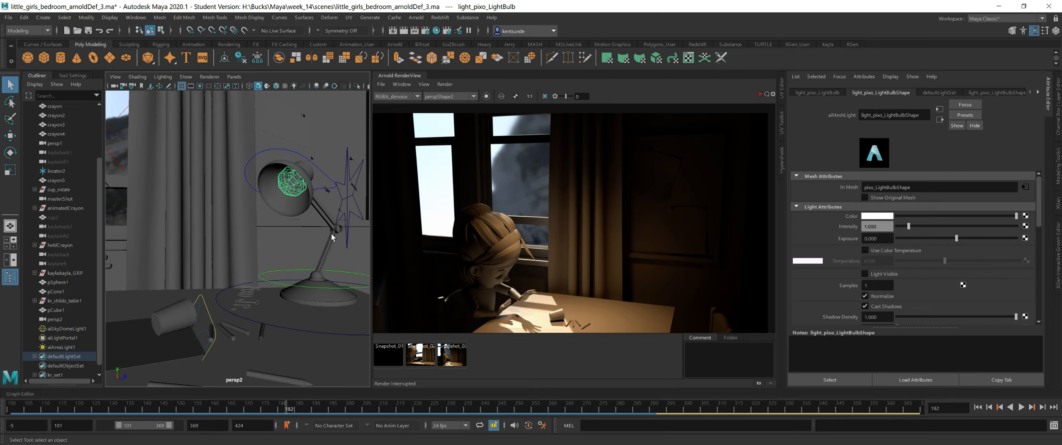
click(760, 95)
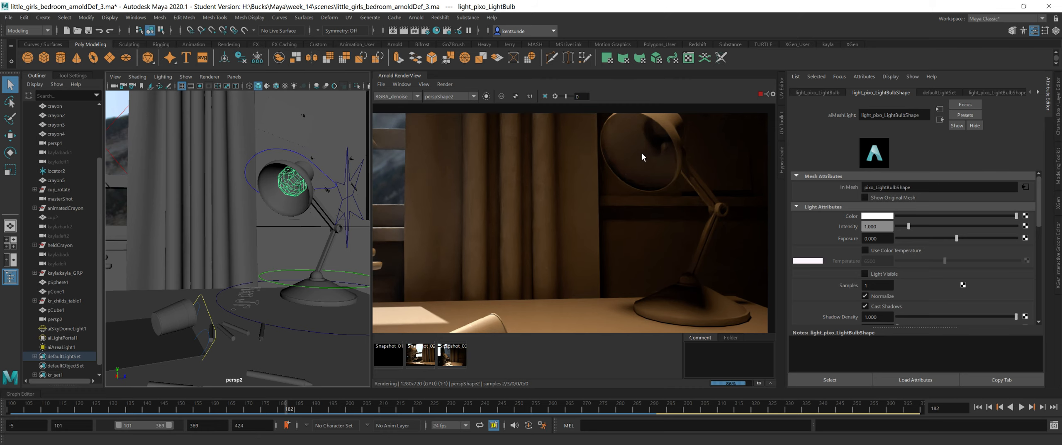
click(871, 197)
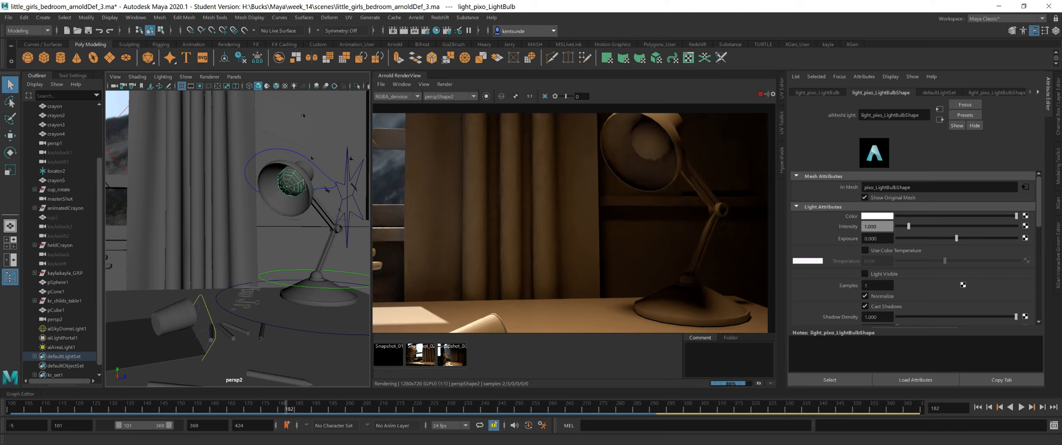
Step: Try an exposure of 20 on the bulb's mesh light, and reduce it to about 12.65
double_click(875, 238)
text(20)
key(Return)
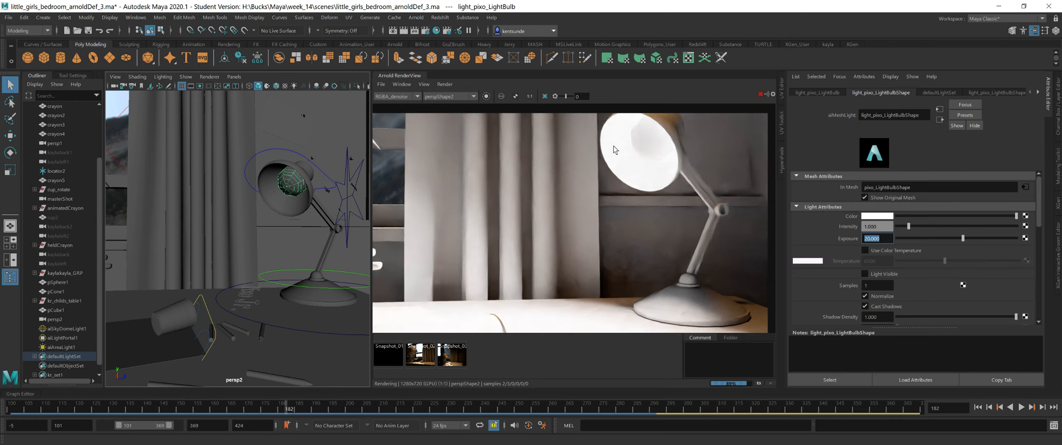
drag(963, 238, 943, 239)
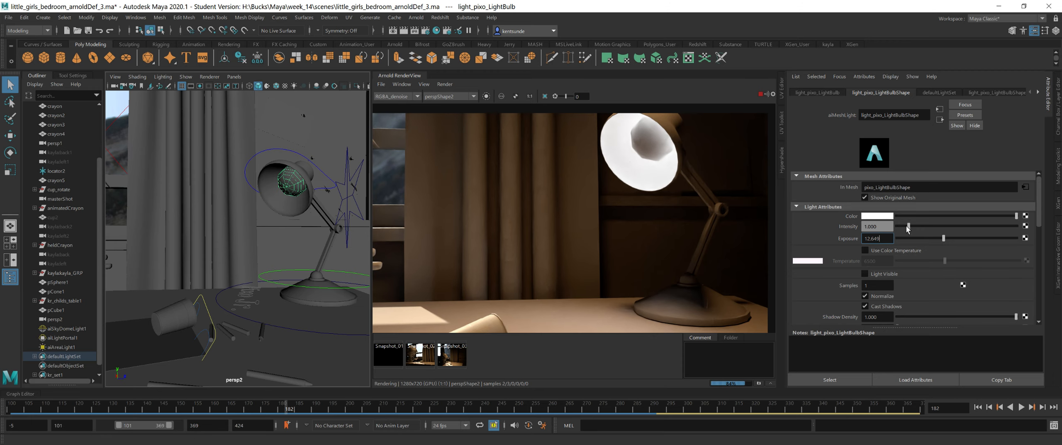
Step: Switch the mesh light's Show Original Mesh option off and back on to compare the bulb in the render
click(867, 197)
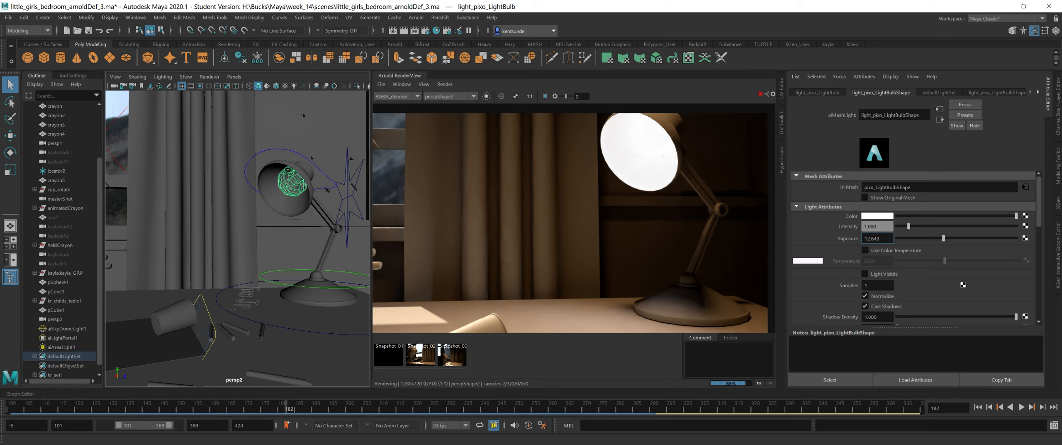
click(865, 198)
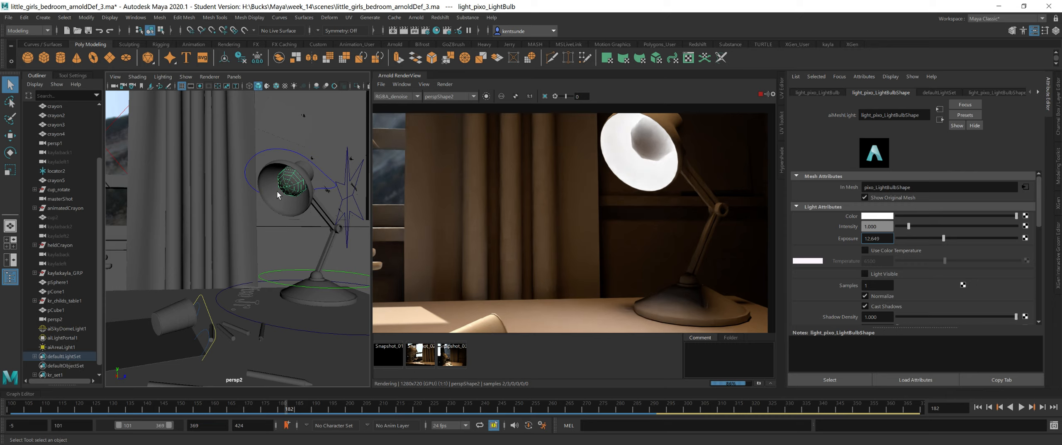
key(Return)
Step: Assign a new aiStandardSurface material to the lamp's light bulb mesh
click(293, 187)
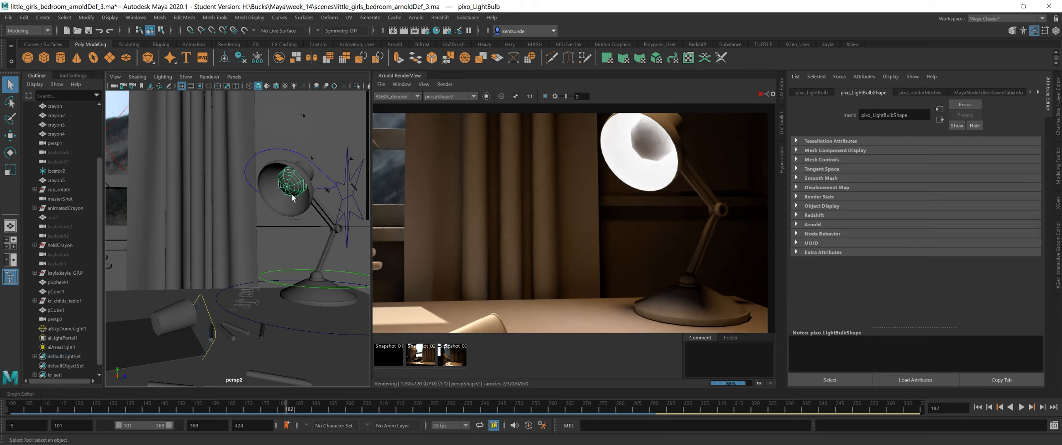
scroll(71, 206, up, 3)
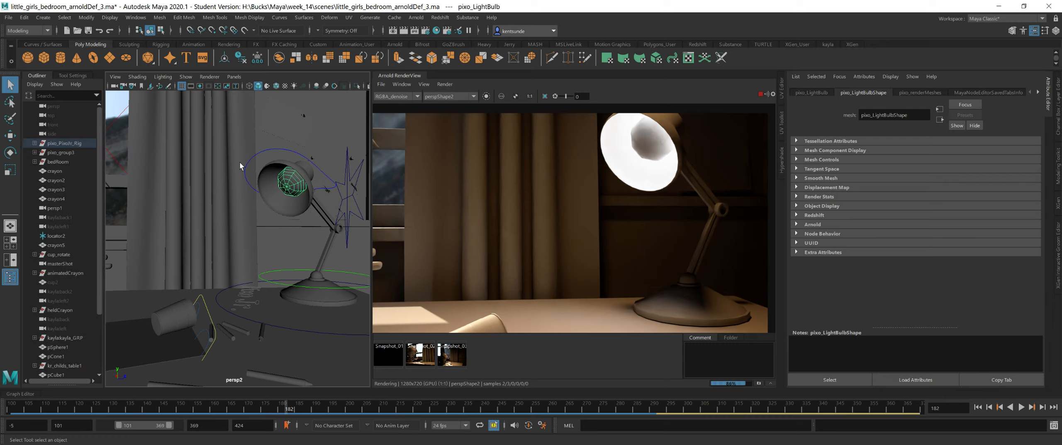
right_click(290, 190)
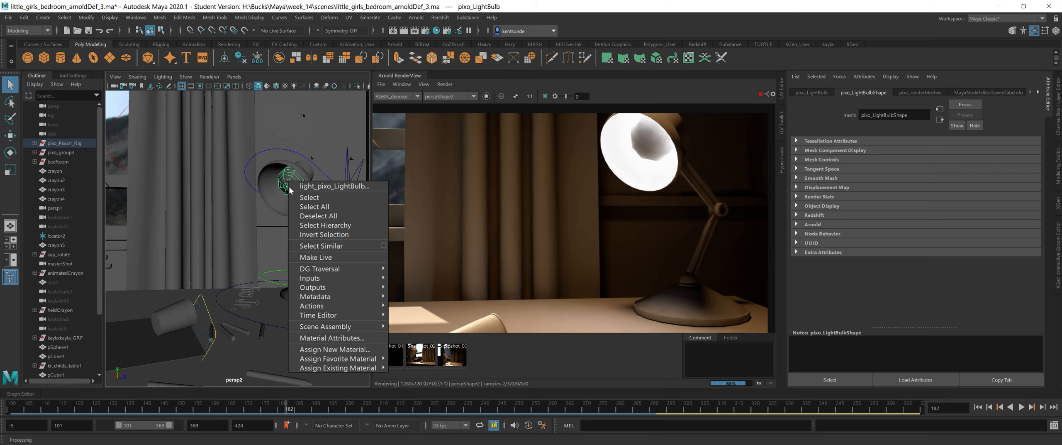
mouse_move(338, 359)
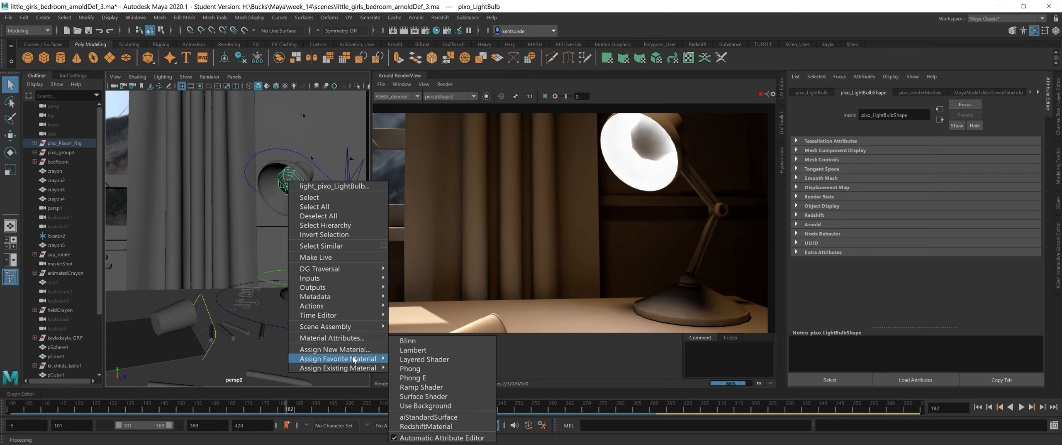
click(419, 417)
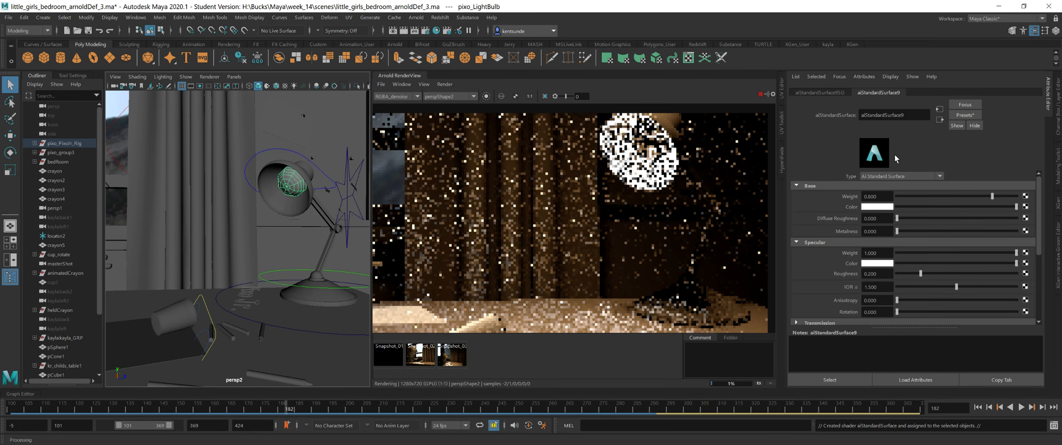
Step: Replace the bulb material's settings with the Glass preset and turn on smooth mesh preview for the bulb mesh
click(919, 176)
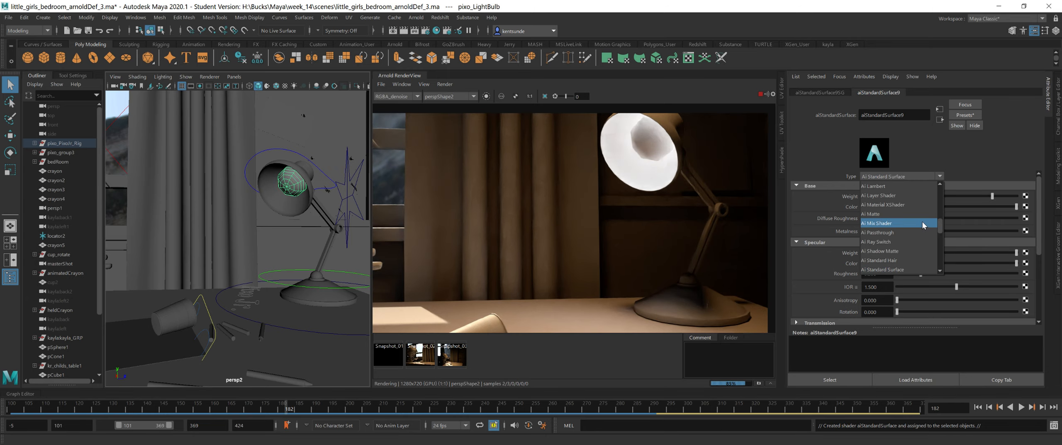
click(993, 154)
click(970, 115)
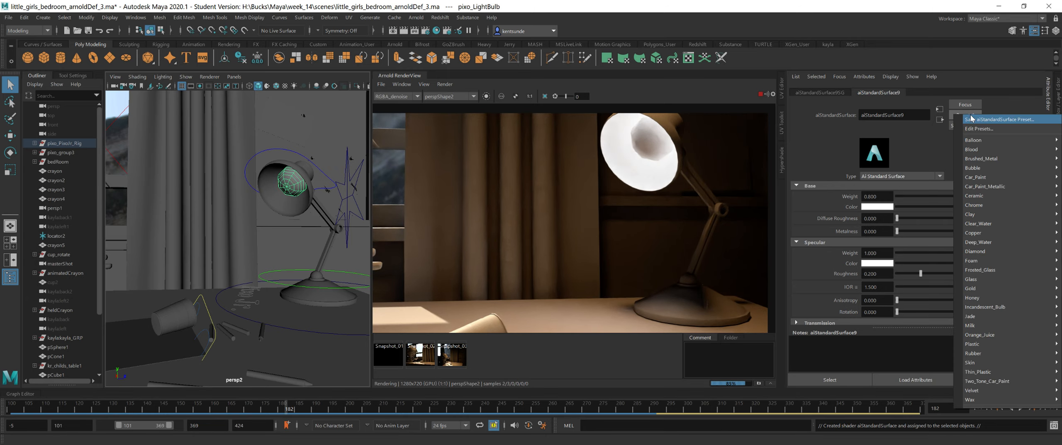
mouse_move(998, 233)
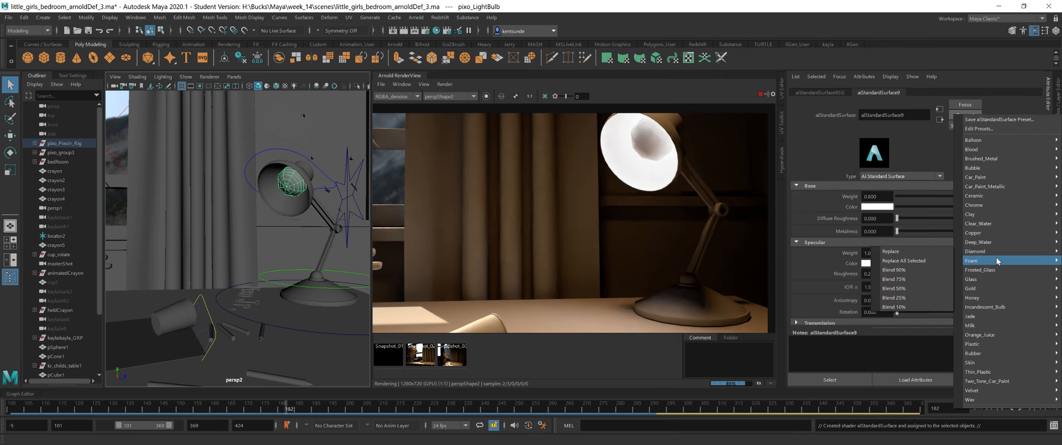
mouse_move(991, 279)
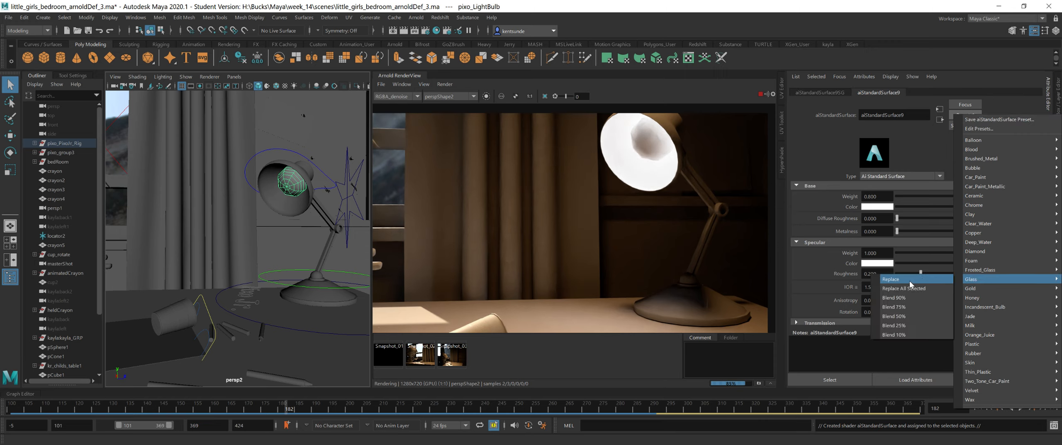
click(909, 280)
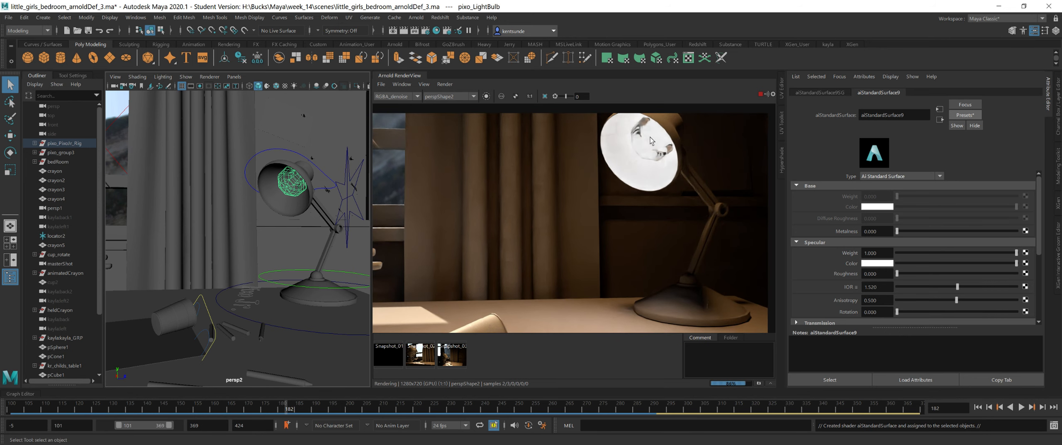
click(284, 177)
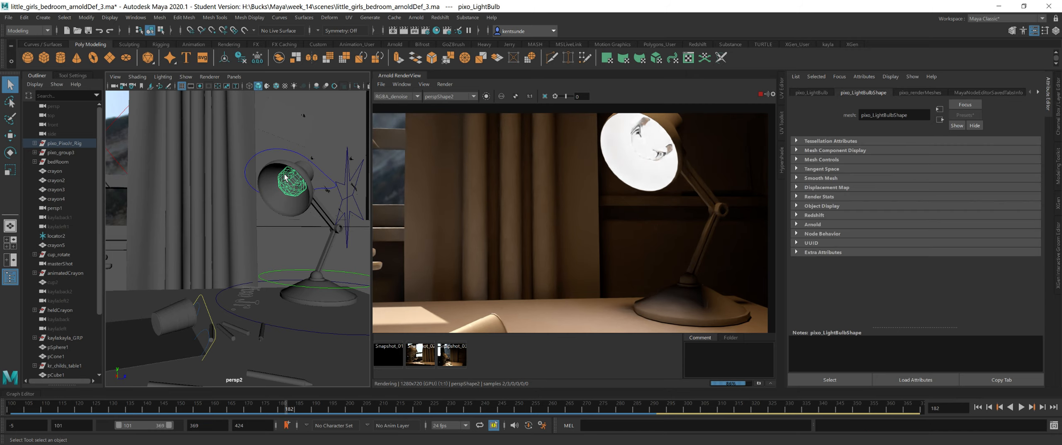
key(3)
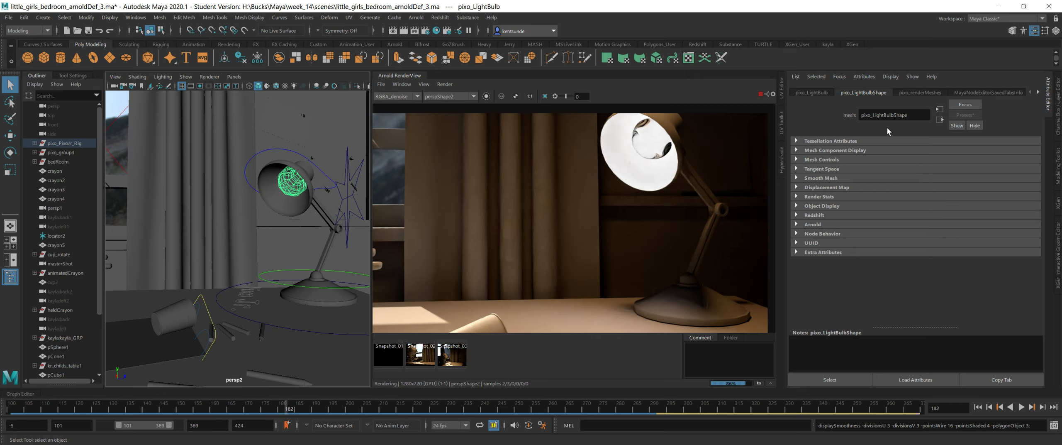
Step: Open the attributes of the glass aiStandardSurface material assigned to the light bulb mesh
right_click(290, 177)
mouse_move(378, 352)
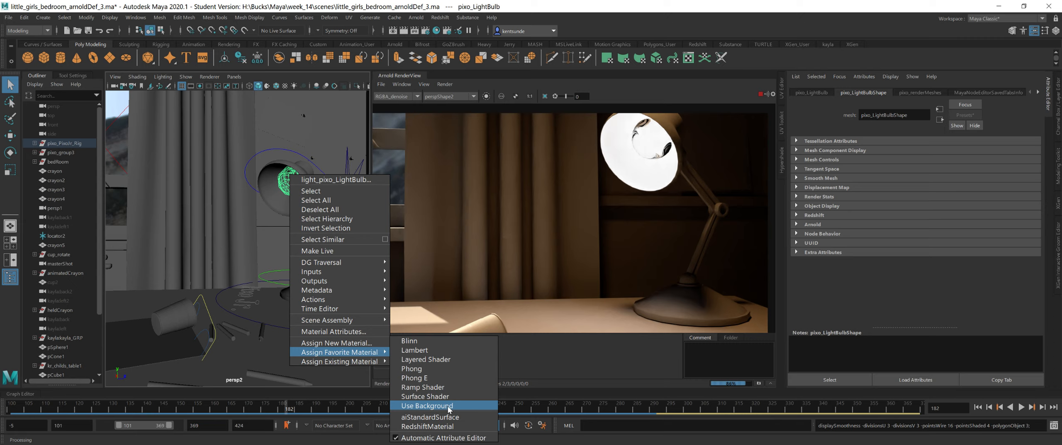
click(353, 332)
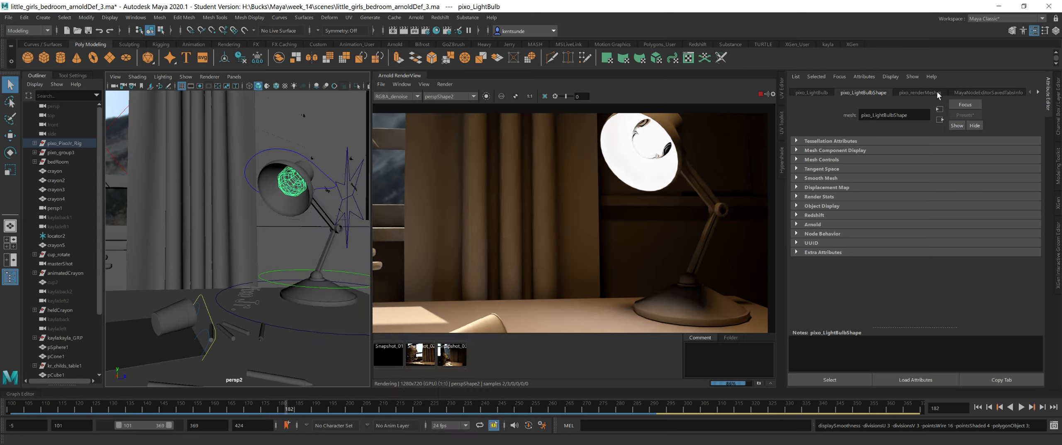
click(290, 179)
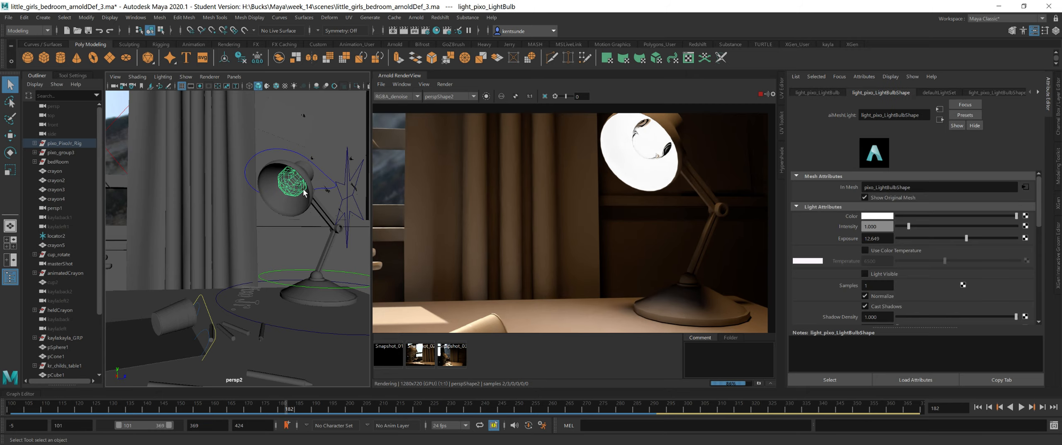
click(288, 179)
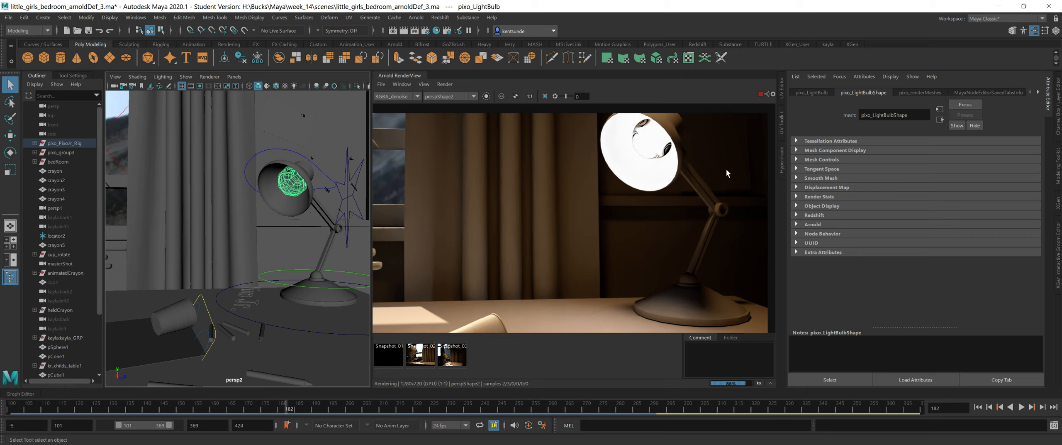
click(1037, 91)
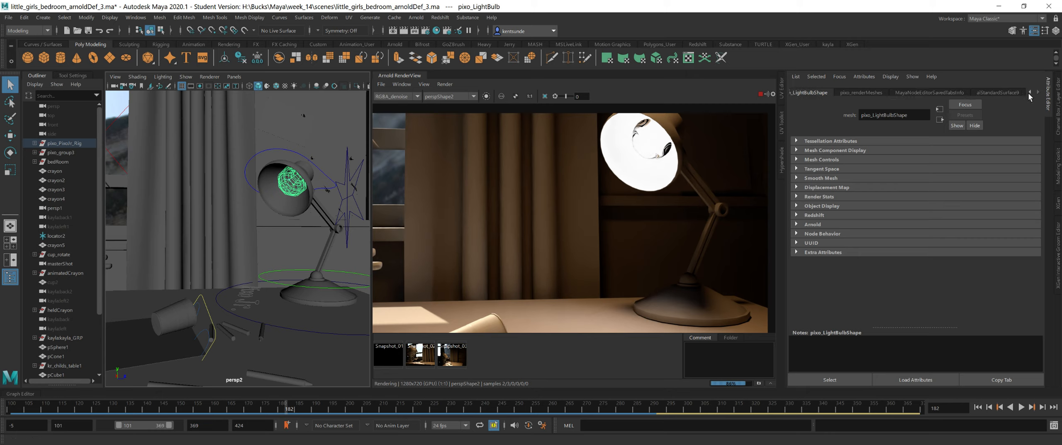
click(1021, 93)
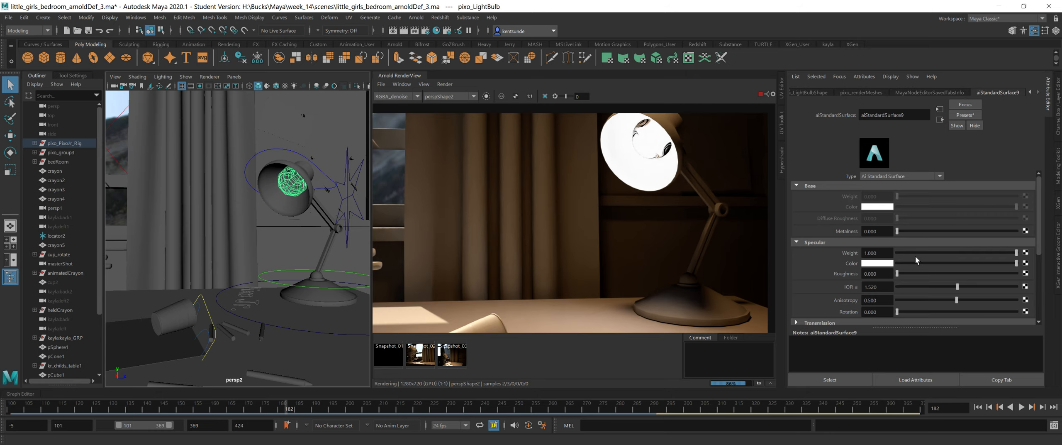
Step: Lower the transmission weight of the bulb's glass material to about 0.7
scroll(914, 249, down, 2)
scroll(912, 221, up, 2)
scroll(946, 257, down, 2)
scroll(1000, 234, up, 2)
scroll(940, 220, down, 4)
scroll(926, 241, down, 2)
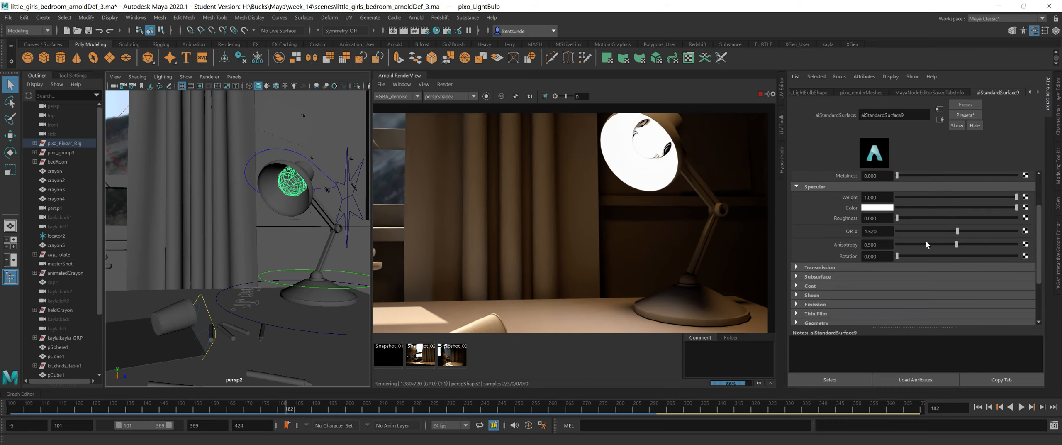
click(797, 267)
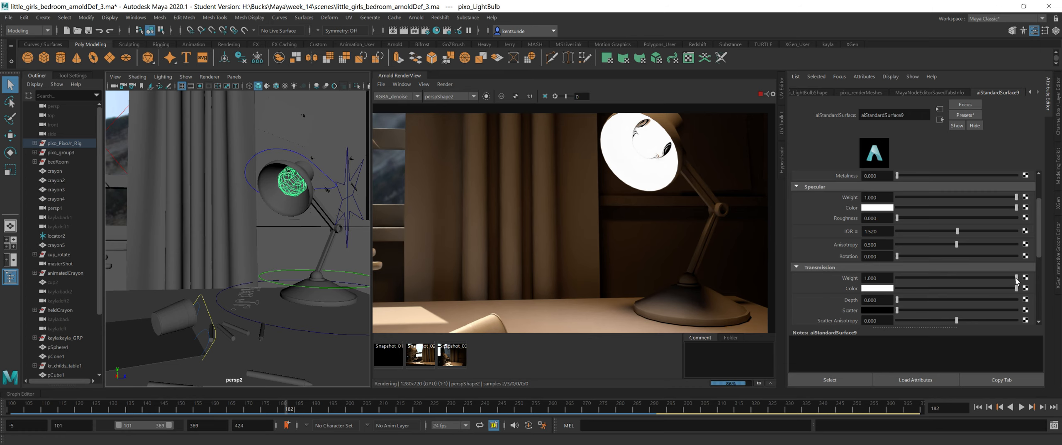
drag(1017, 278, 981, 278)
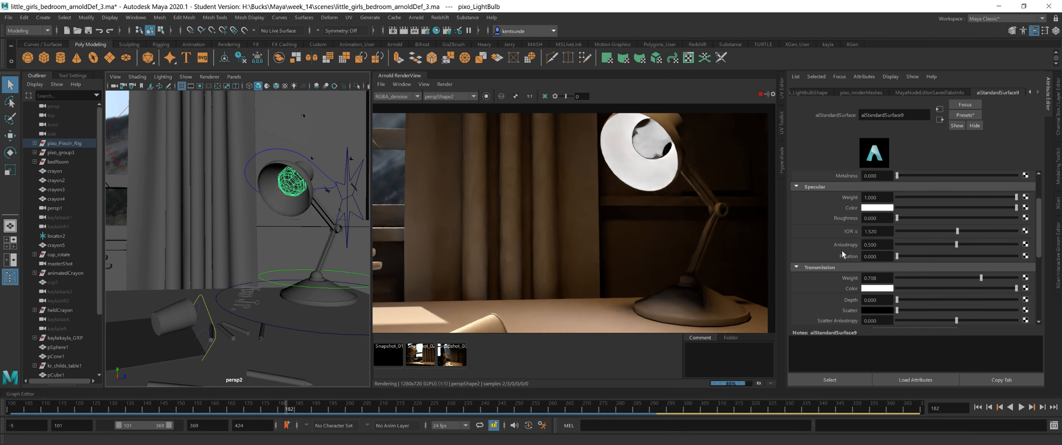
Step: Raise the emission weight of the bulb's glass material to about 0.43 and slightly darken its white emission color
scroll(920, 277, down, 2)
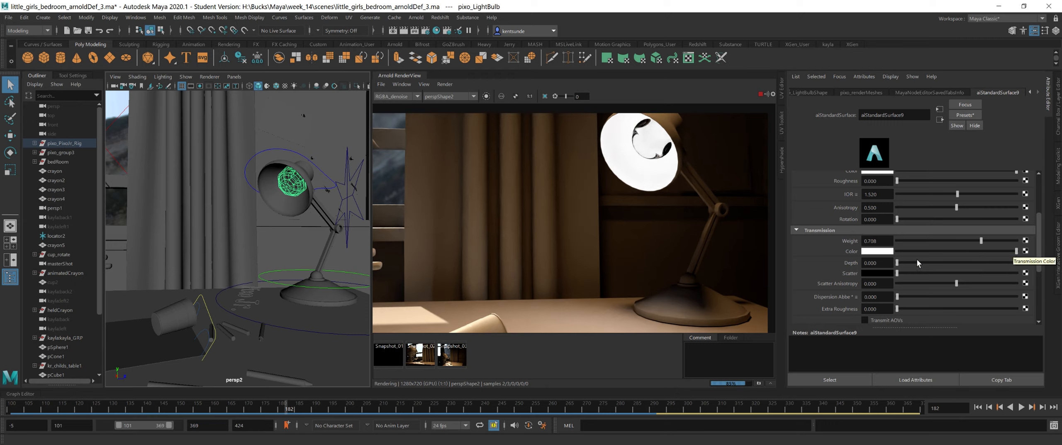
scroll(916, 262, down, 3)
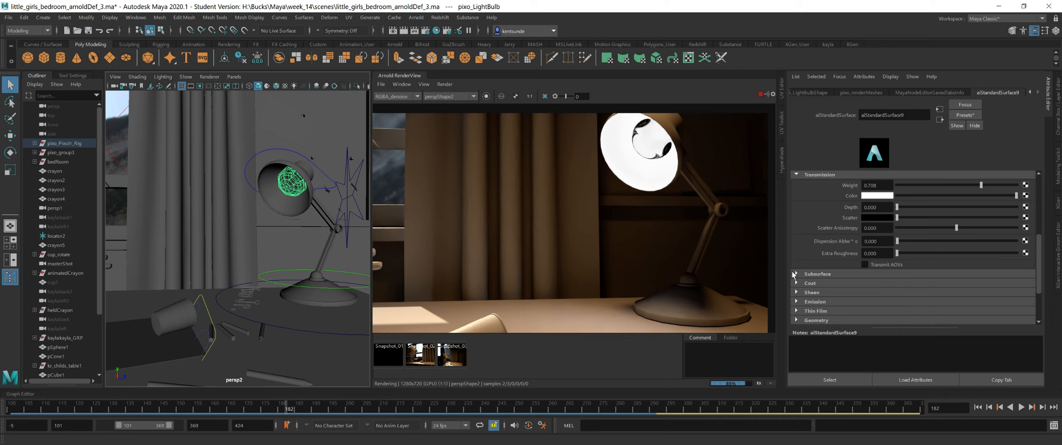
click(797, 302)
scroll(894, 266, down, 1)
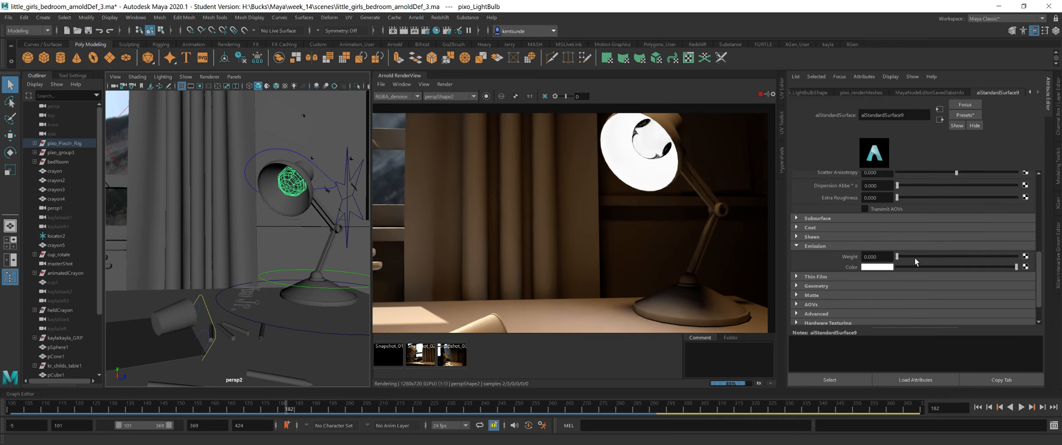
drag(920, 256, 951, 256)
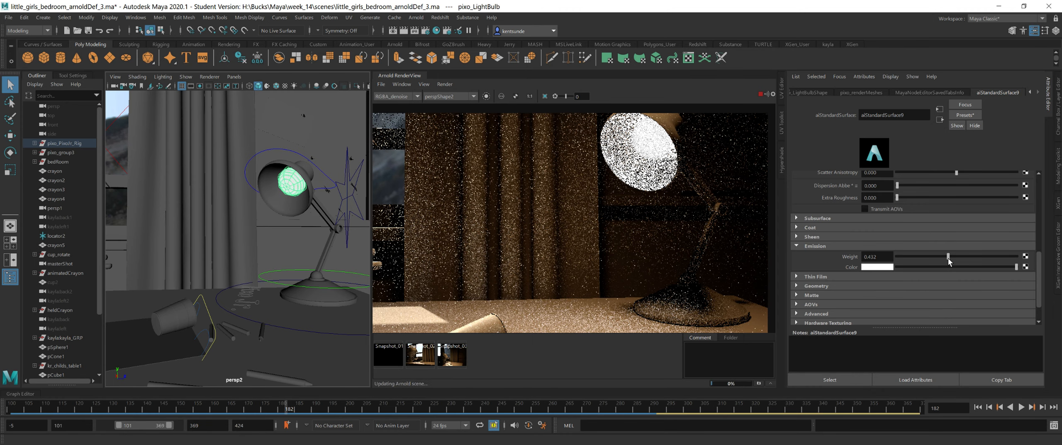
drag(949, 257, 992, 267)
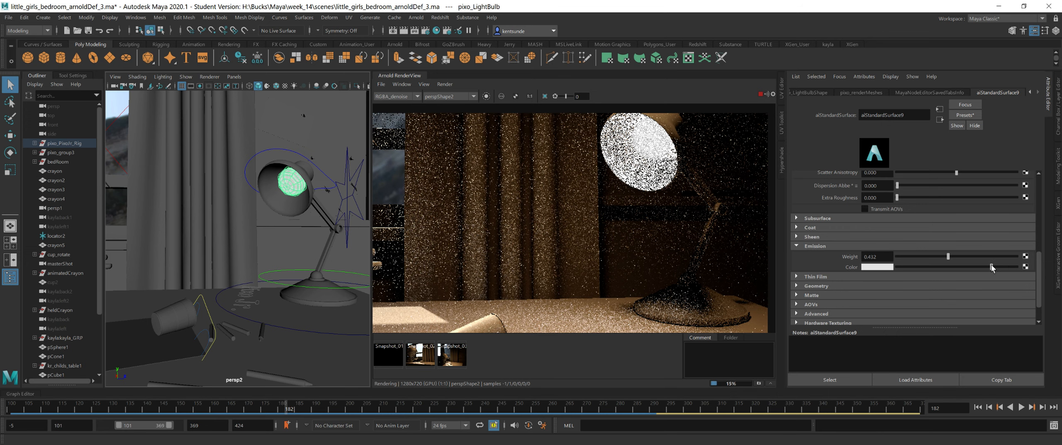
drag(991, 266, 997, 267)
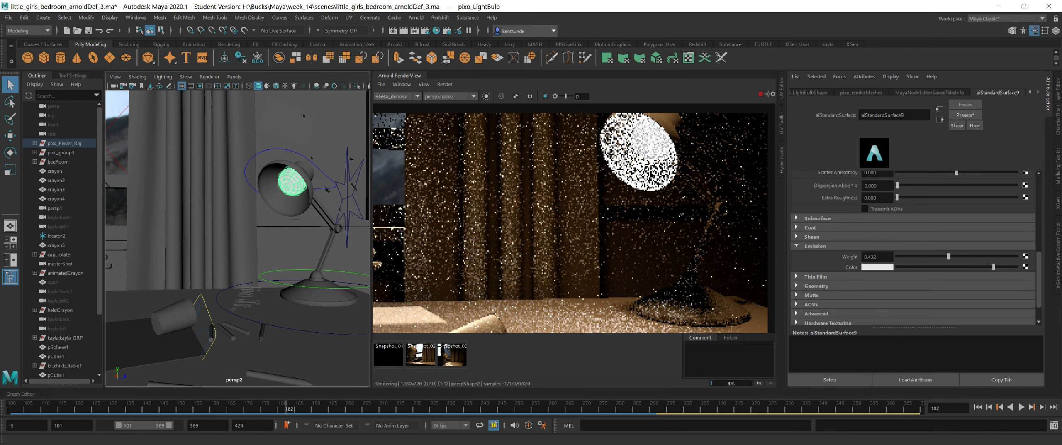
scroll(874, 222, up, 3)
scroll(874, 222, up, 4)
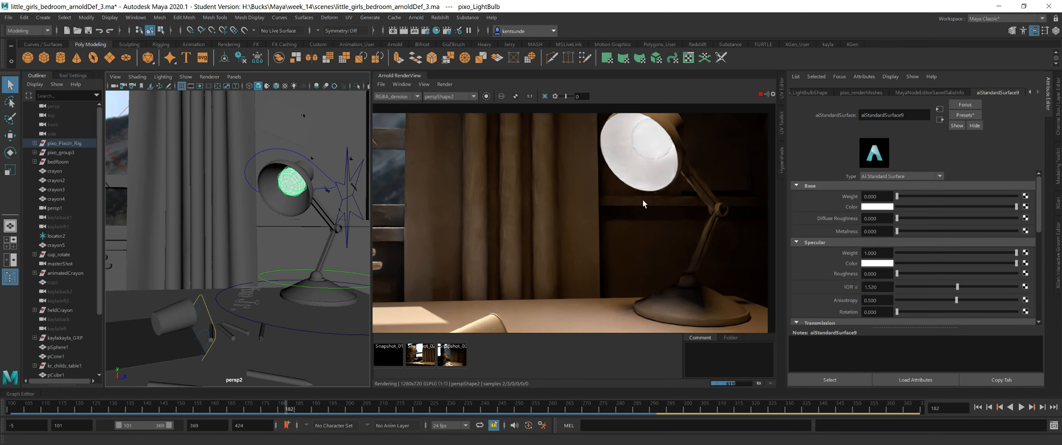
Step: Select the light_pixo_LightBulb mesh light in the default light set and switch the render view to the masterShotShape camera
scroll(62, 357, down, 3)
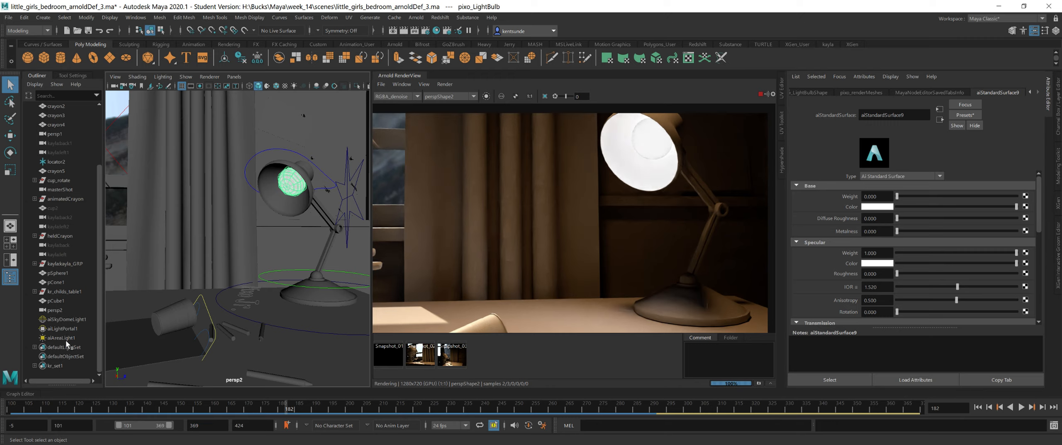
click(35, 347)
scroll(79, 348, down, 2)
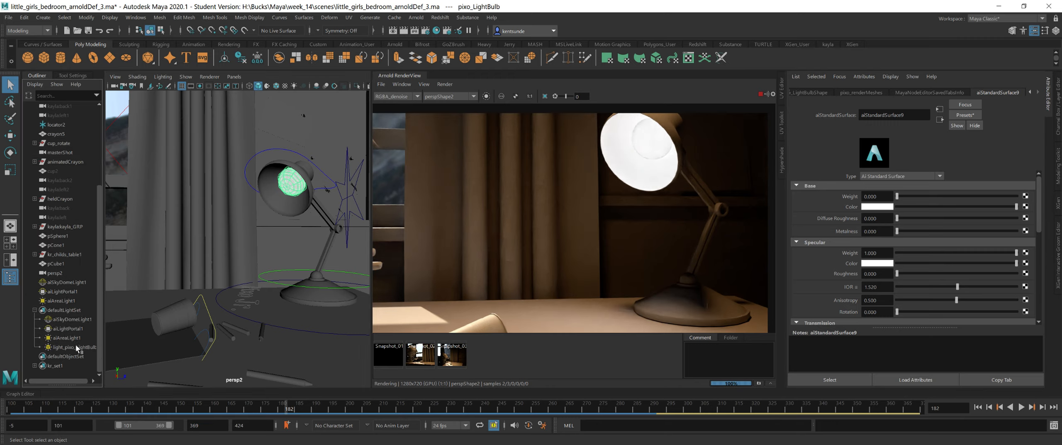
click(76, 348)
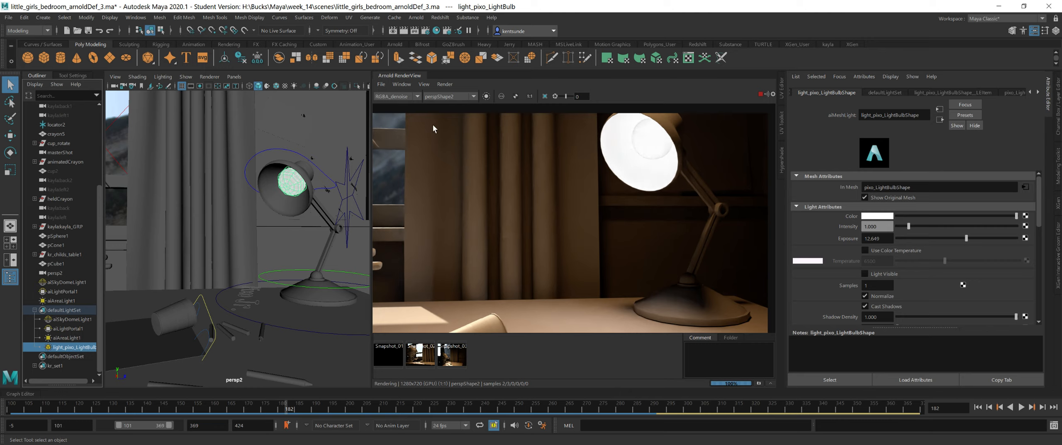
click(456, 98)
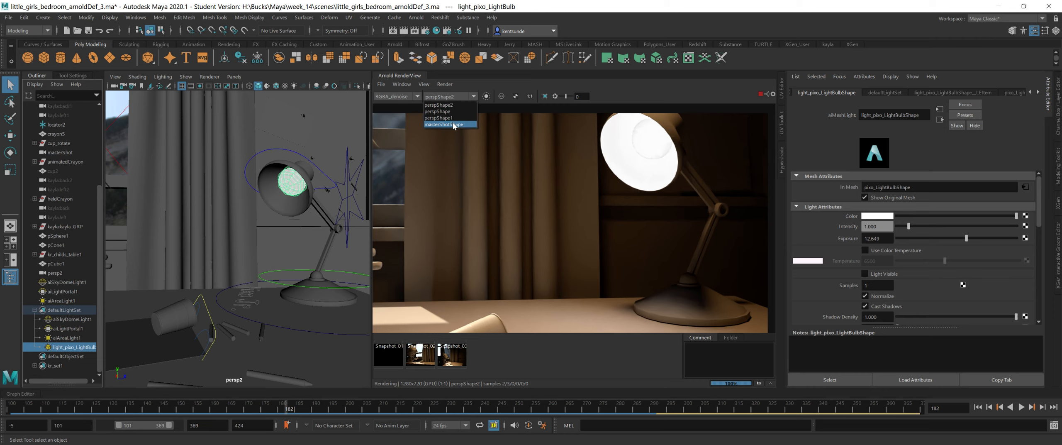
click(452, 125)
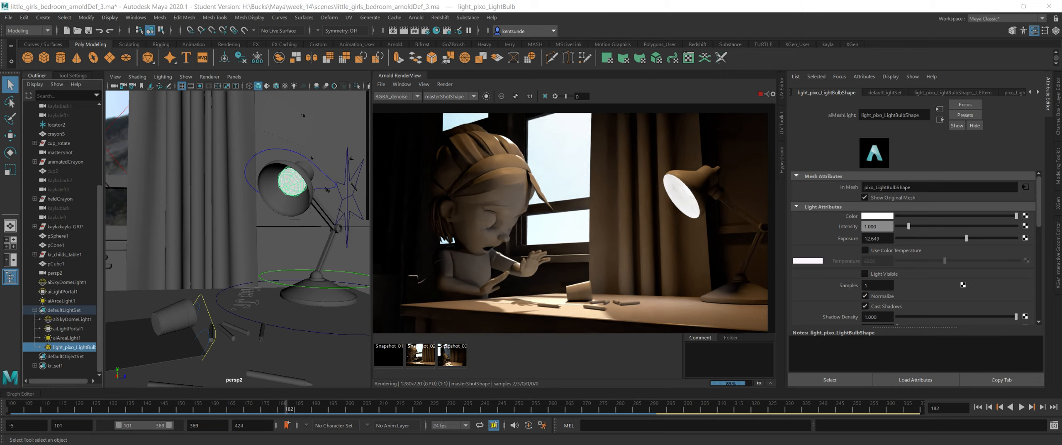
Step: Consult the Kelvin color temperature chart in the browser, and enable color temperature on the bulb's mesh light in Maya at about 3758
key(alt+Tab)
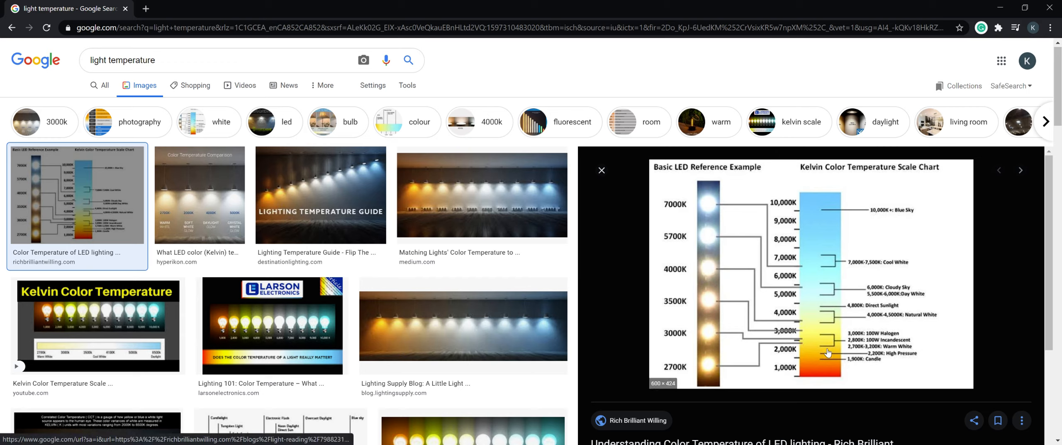
click(999, 8)
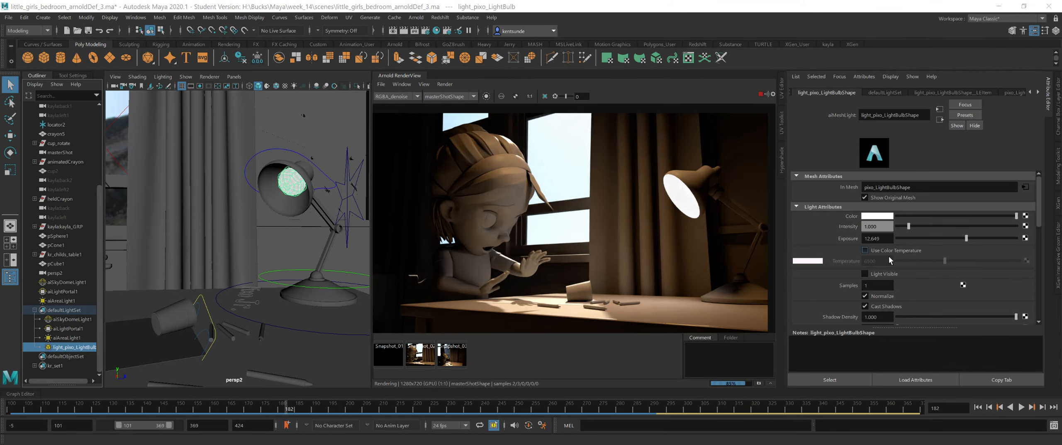
click(903, 251)
drag(944, 260, 930, 260)
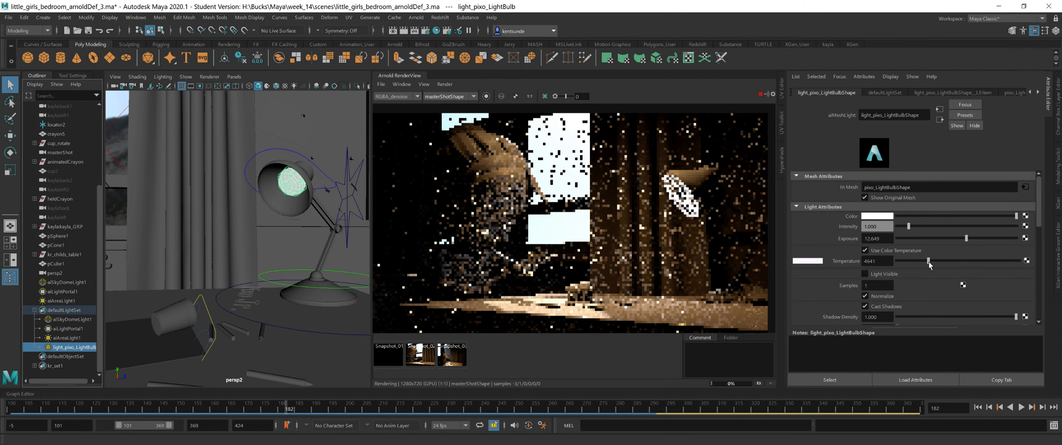
drag(927, 261, 921, 263)
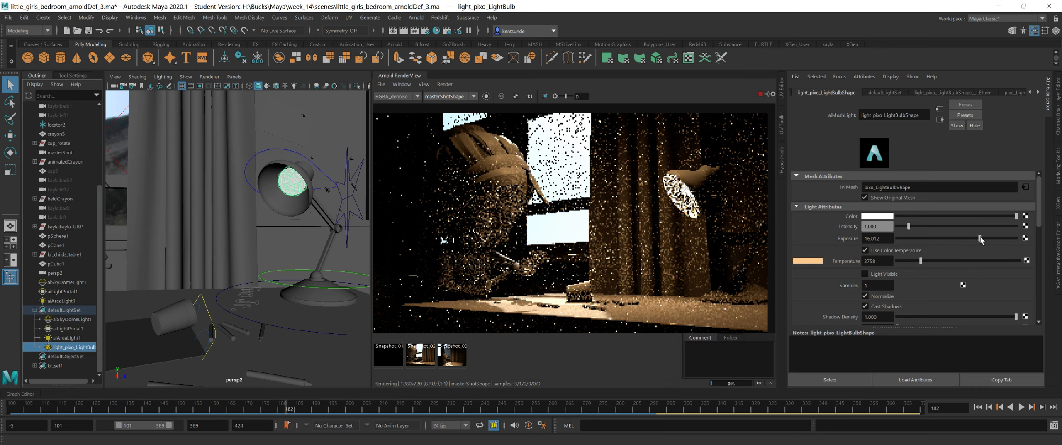
Step: Raise the bulb mesh light's exposure to about 16.17 and warm its color temperature to 3475
drag(980, 237, 981, 238)
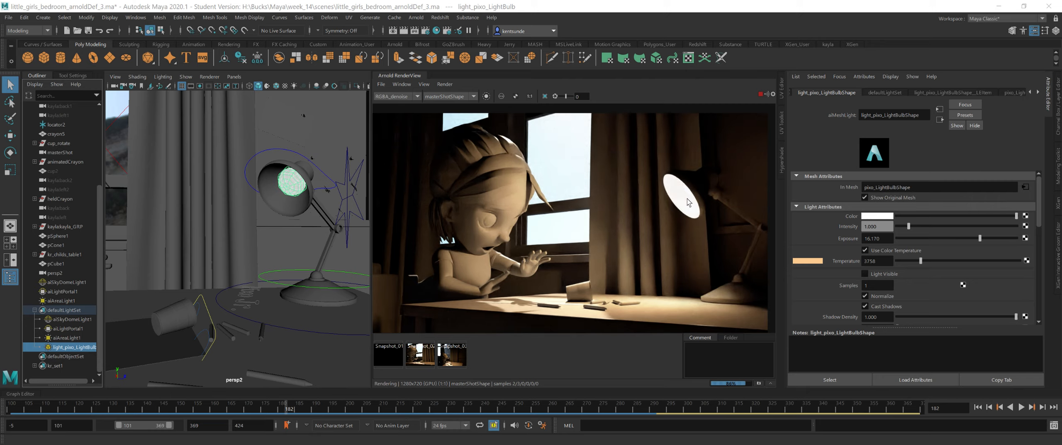
drag(919, 259, 918, 258)
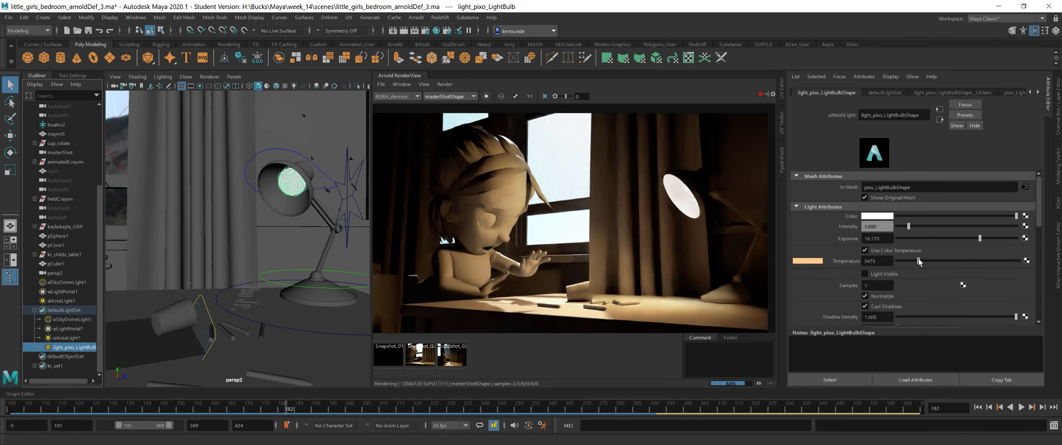
click(919, 258)
drag(1038, 220, 1040, 236)
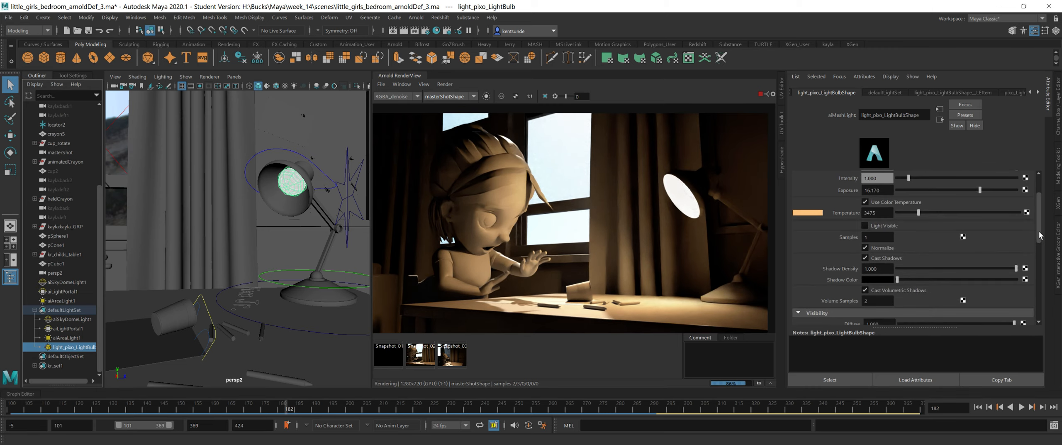
Step: Select the pixo_LightBulb mesh in the lamp hood and open the attributes of its aiStandardSurface9 material
click(294, 185)
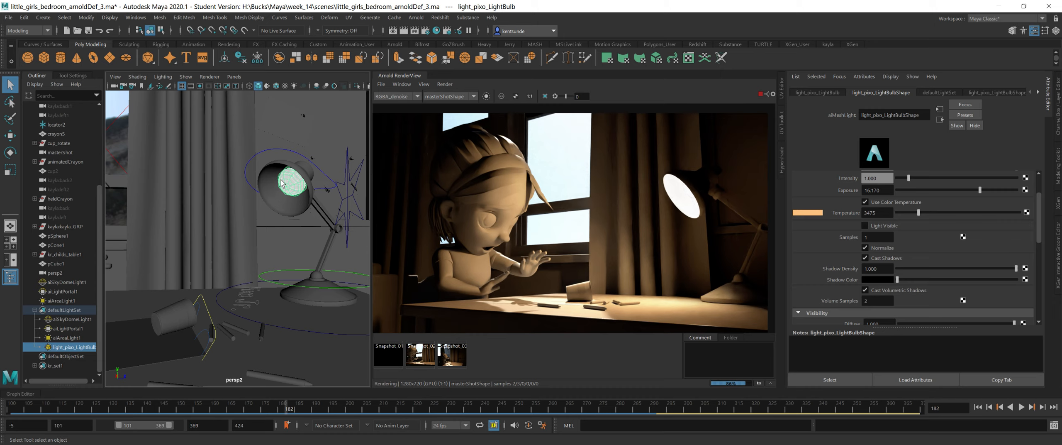
click(307, 205)
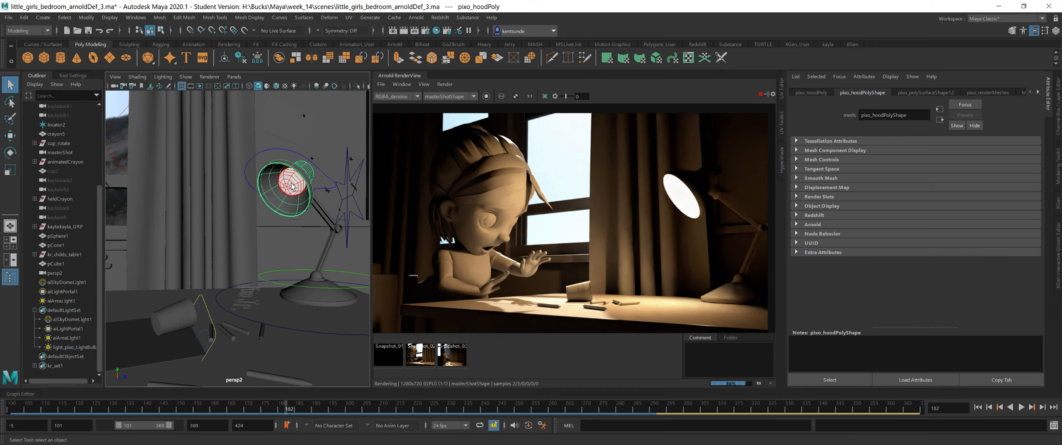
click(292, 182)
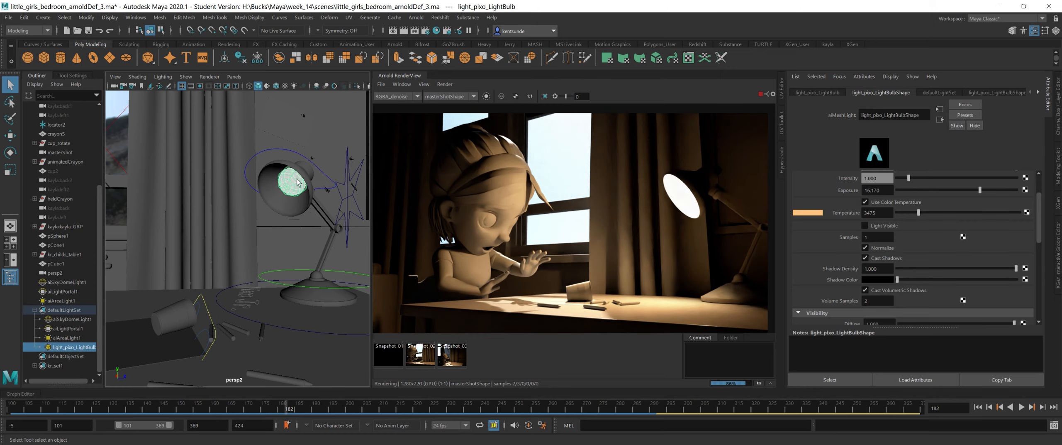
click(279, 190)
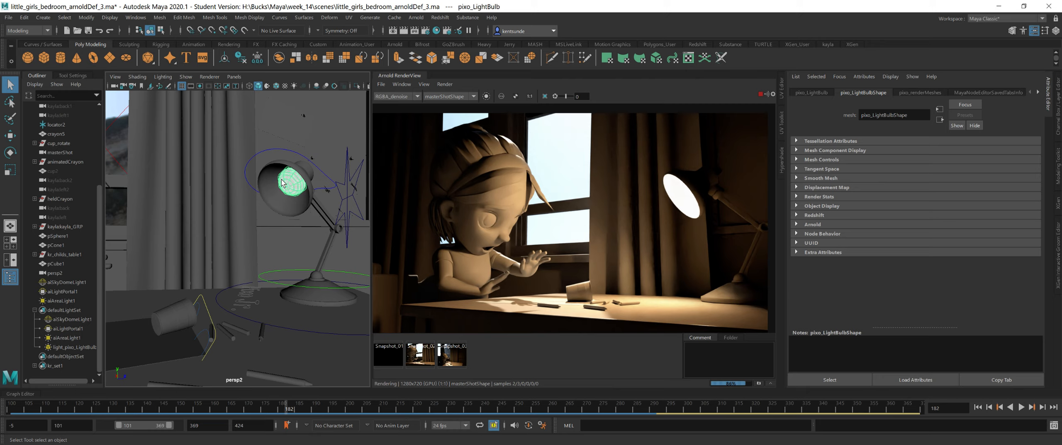
click(1038, 93)
click(1013, 92)
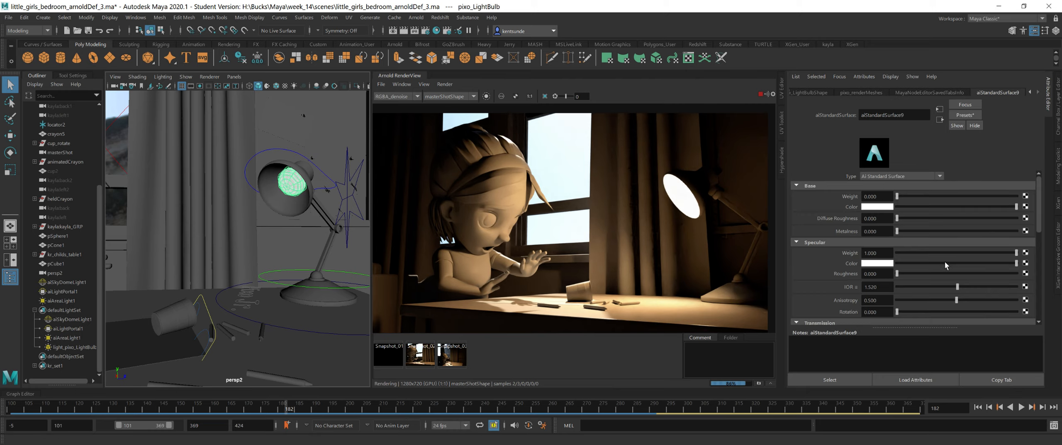
Step: Change the emission color of the bulb's glass material to a pale yellow with hue 60 and value 1
scroll(921, 249, down, 3)
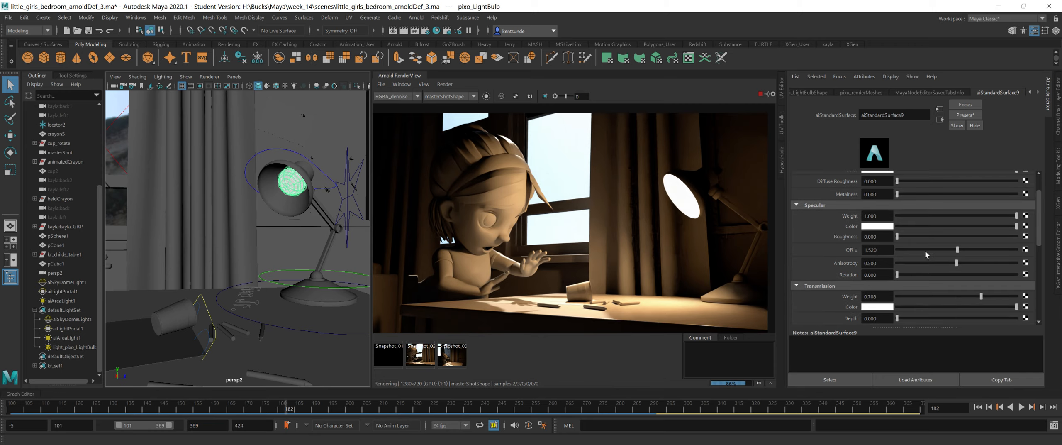
scroll(925, 251, down, 4)
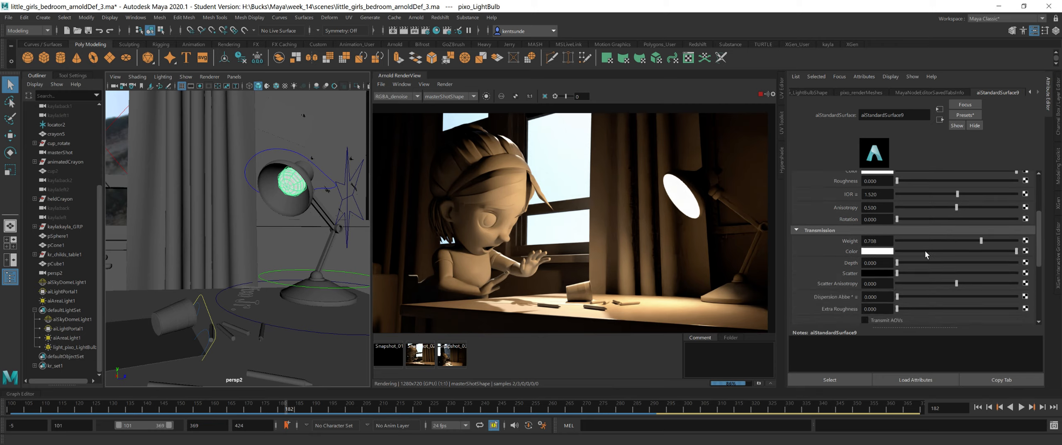
scroll(924, 251, down, 7)
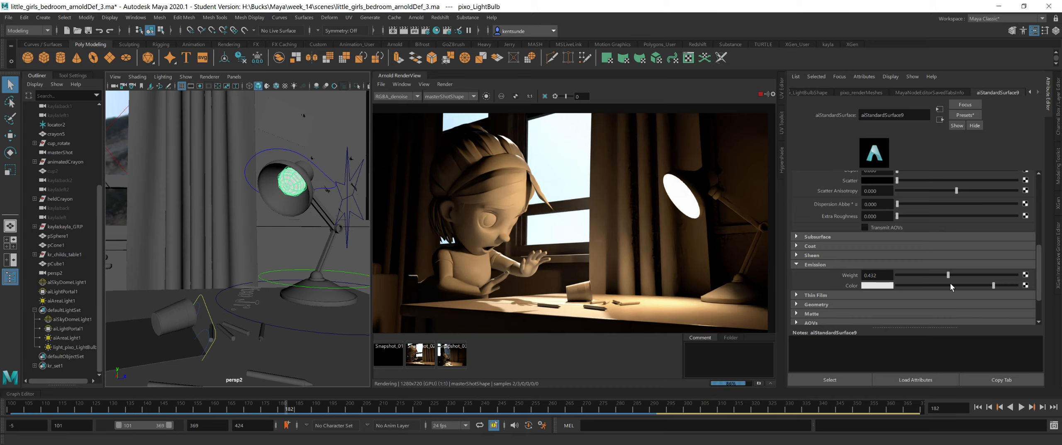
click(884, 286)
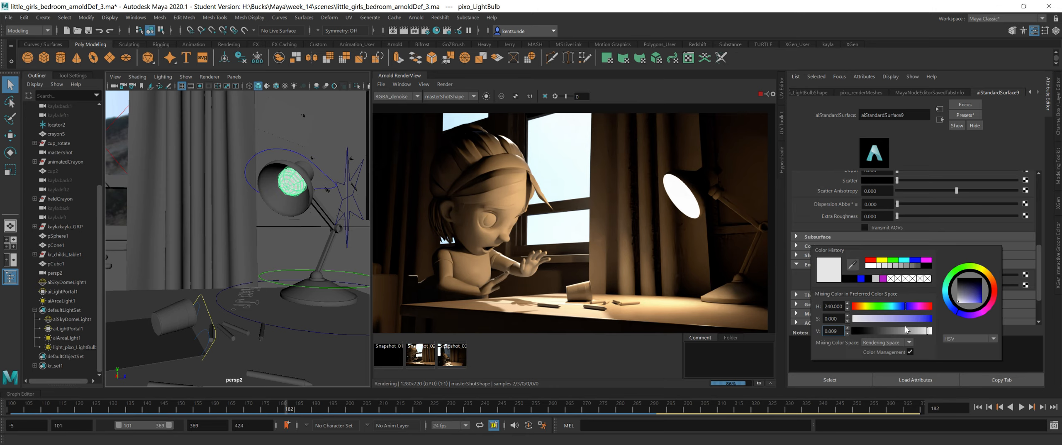
click(919, 331)
click(882, 261)
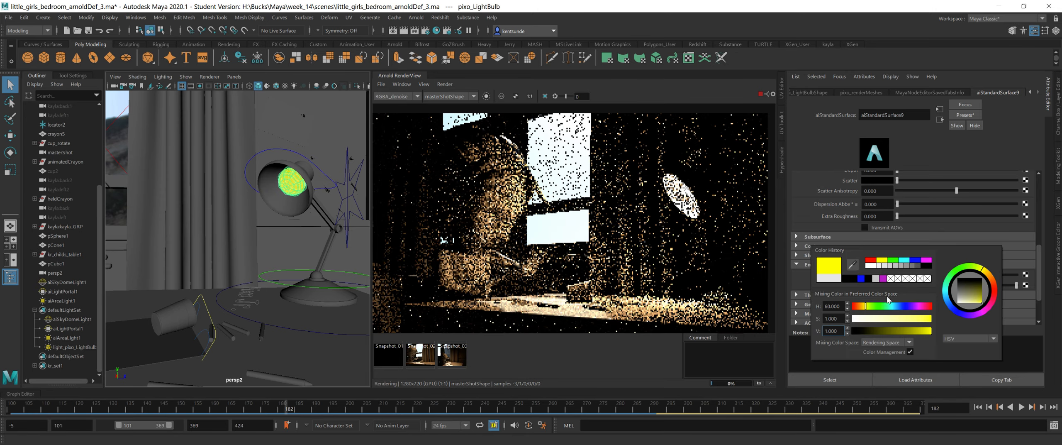
click(877, 318)
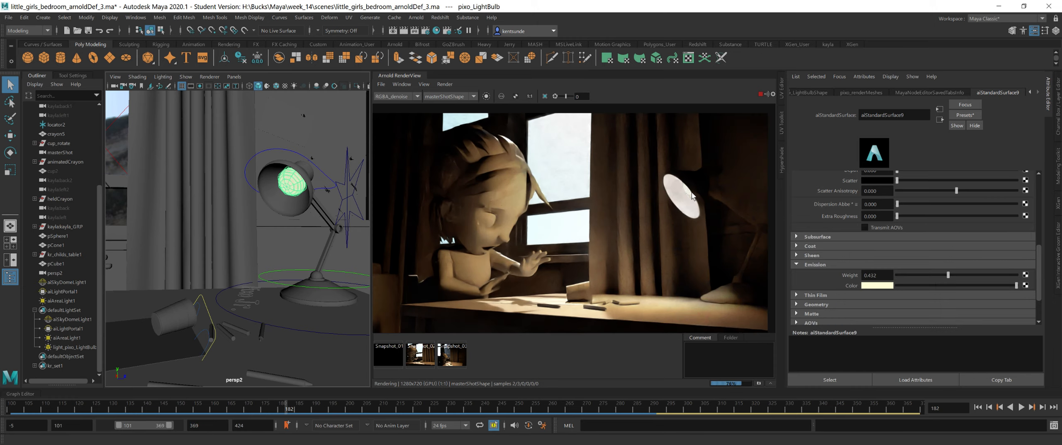
click(886, 286)
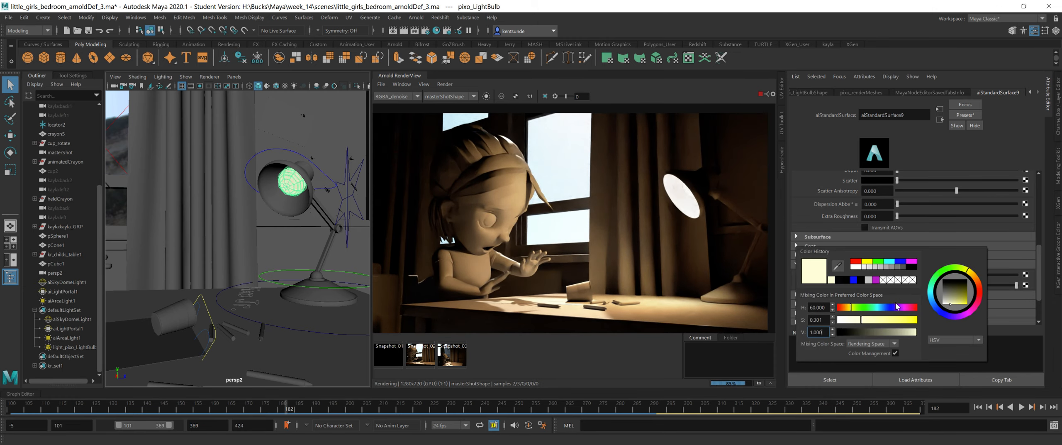
click(867, 320)
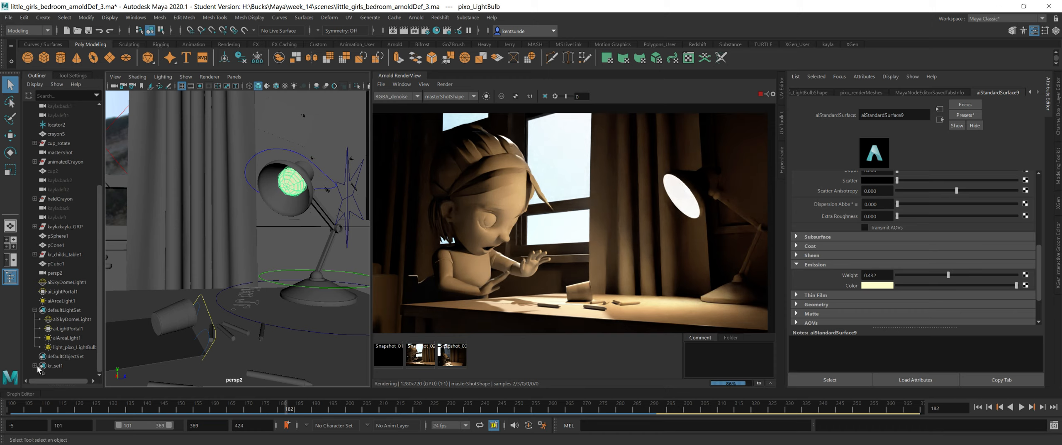
Step: Reselect the light_pixo_LightBulb mesh light and reduce its exposure to about 14.4
click(74, 347)
scroll(934, 226, up, 3)
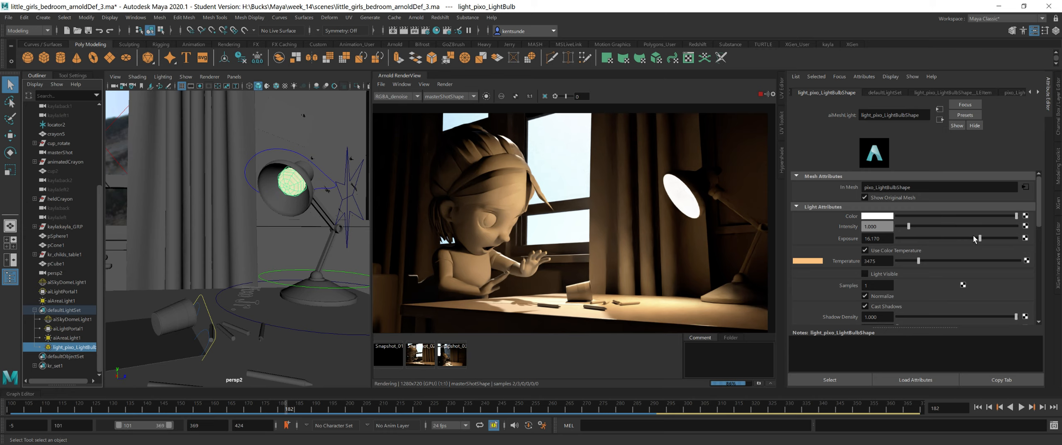
drag(980, 240, 973, 240)
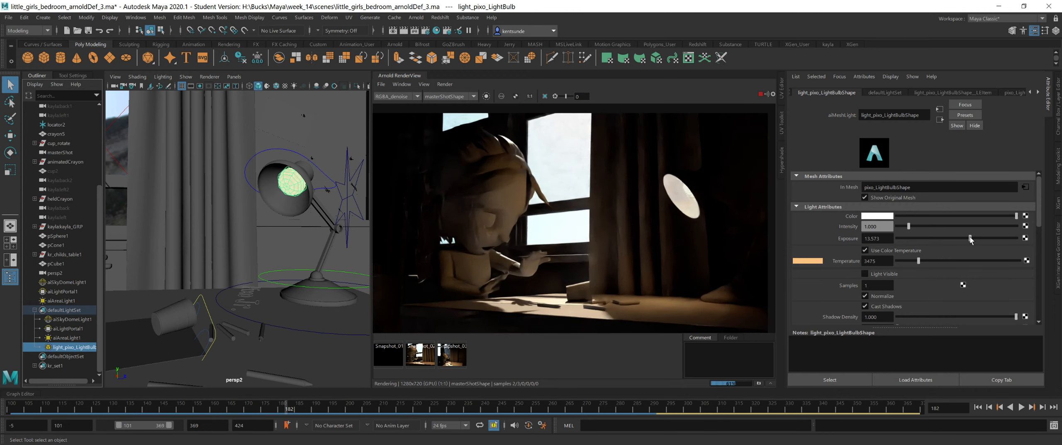
drag(970, 237, 971, 239)
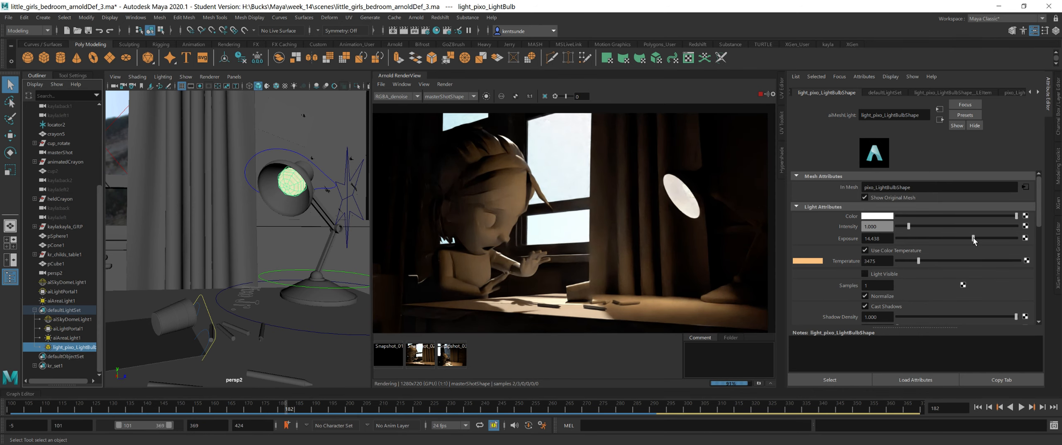
Step: Rotate the lamp's head control, pixo_HeadCTRL, to angle the hood and bulb down toward the girl's desk
click(273, 150)
key(e)
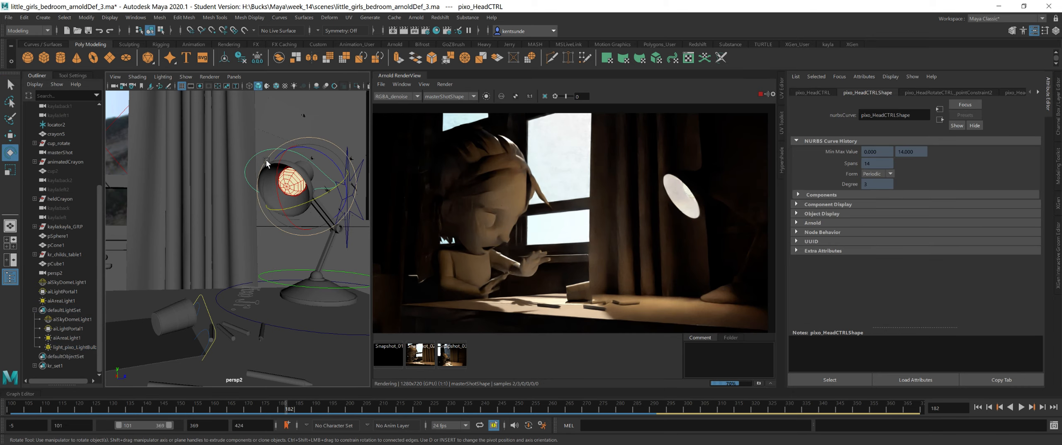
drag(280, 166, 333, 193)
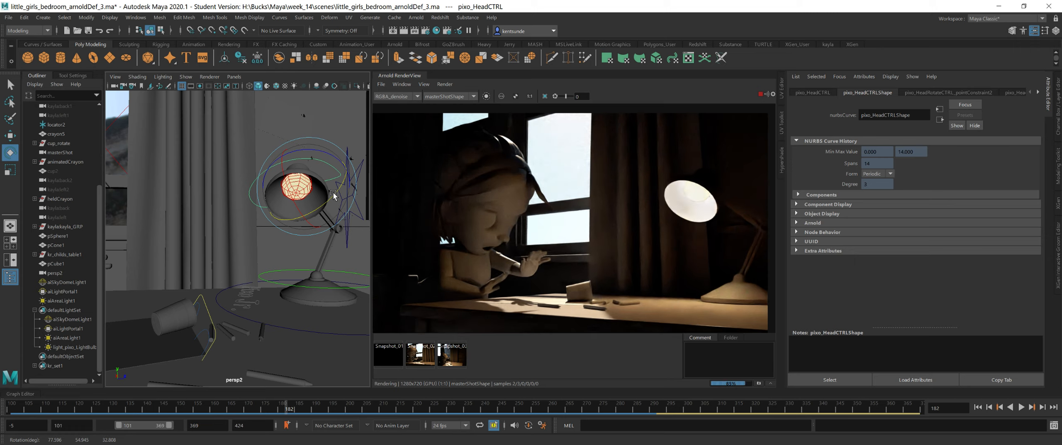
drag(337, 192, 311, 204)
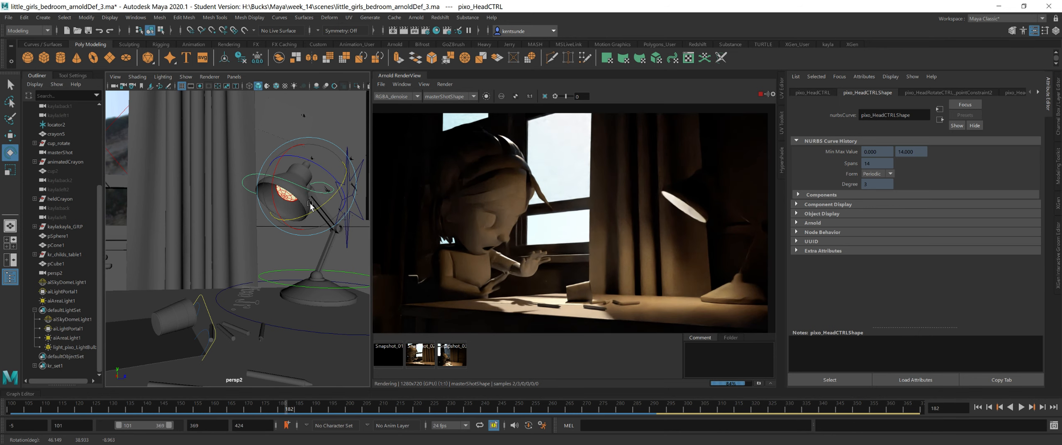
drag(275, 176, 276, 168)
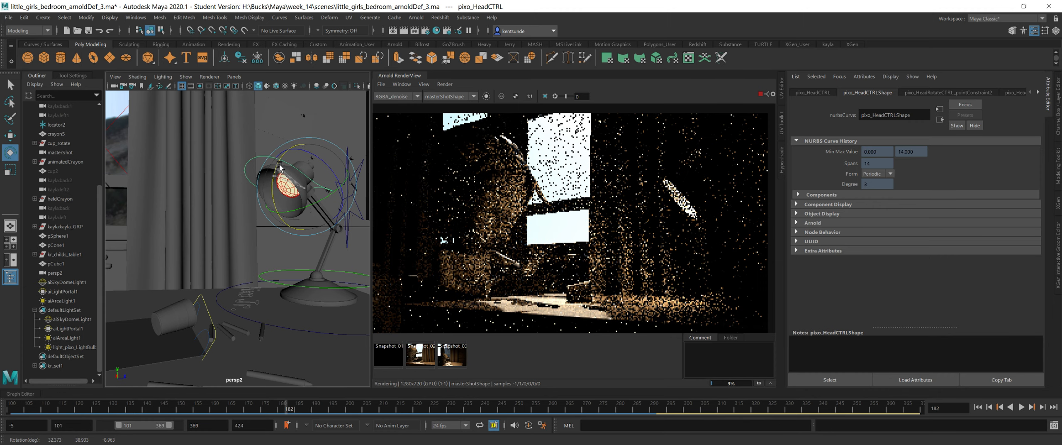
drag(279, 167, 281, 165)
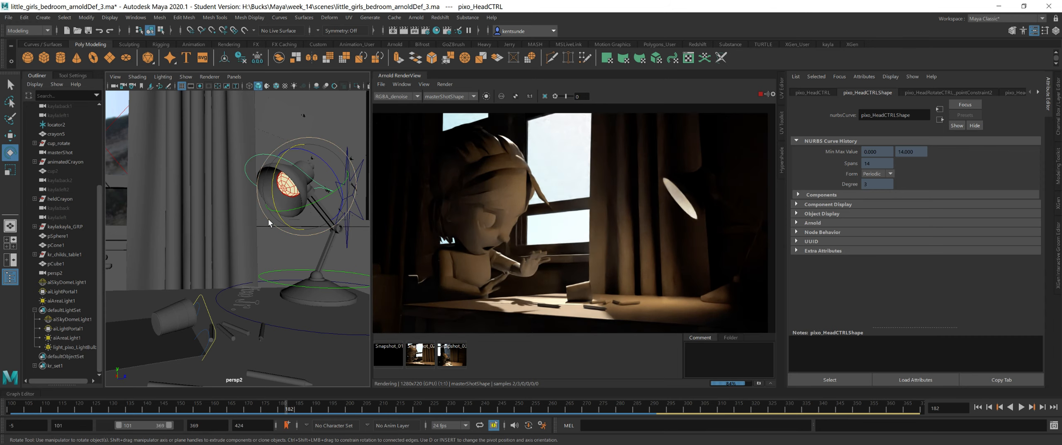
Step: Fine-tune the rotation of pixo_HeadCTRL in small increments to adjust the aim of the lamp hood
drag(303, 203, 145, 229)
alt+right_drag(144, 229, 128, 224)
alt+drag(129, 224, 305, 197)
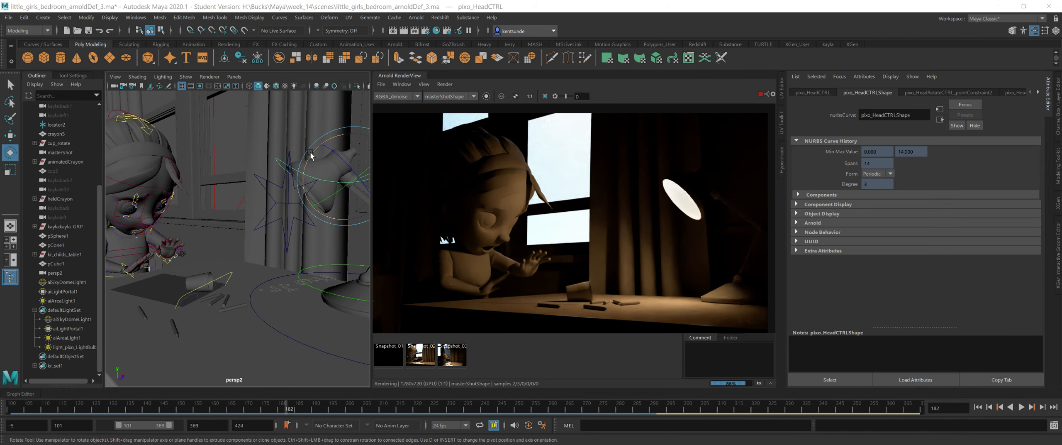
drag(314, 161, 318, 154)
drag(322, 155, 328, 154)
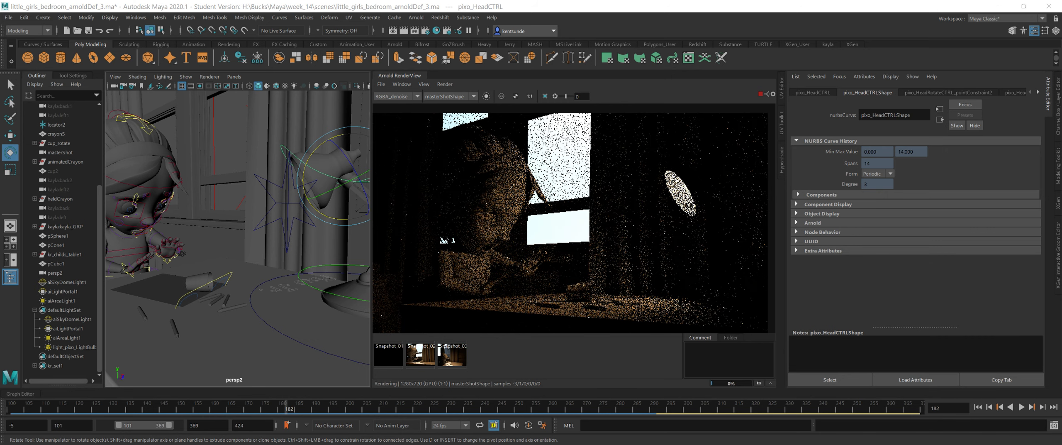
Step: Isolate light_pixo_LightBulbShape in the Light Editor to examine its contribution alone, and restore the other lights
drag(1061, 161, 962, 148)
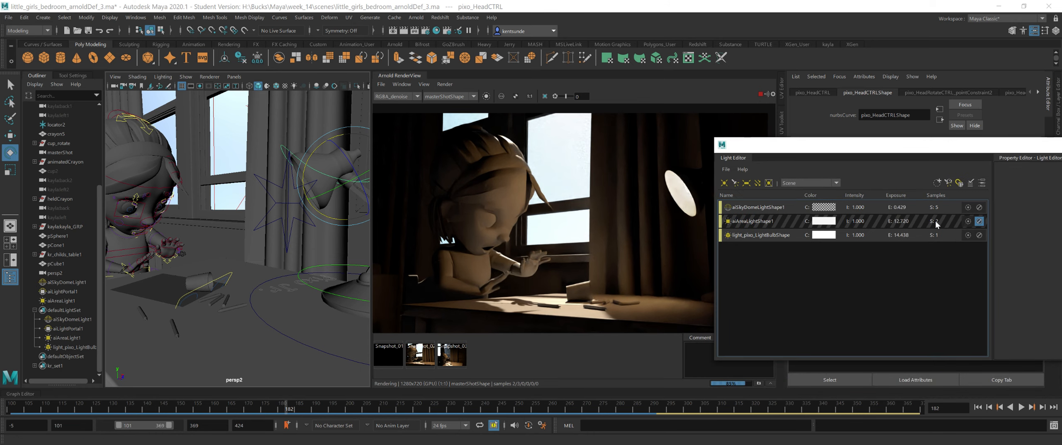
click(968, 235)
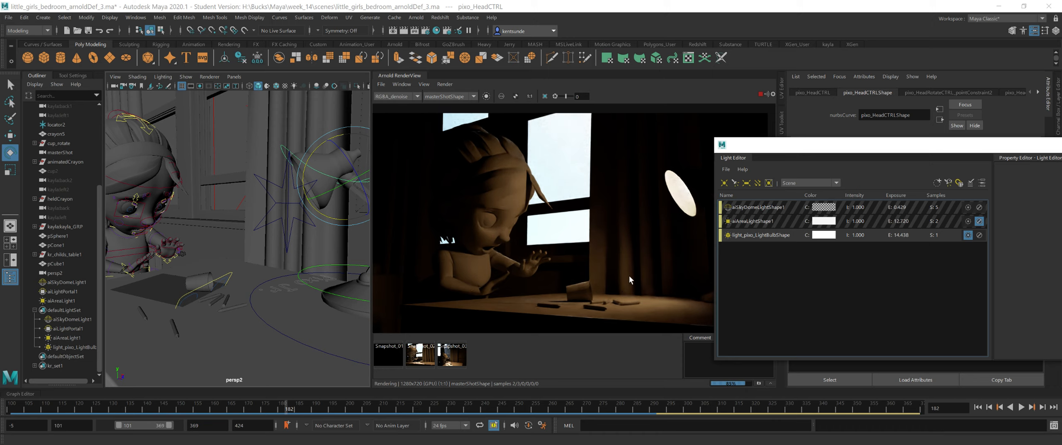
click(968, 235)
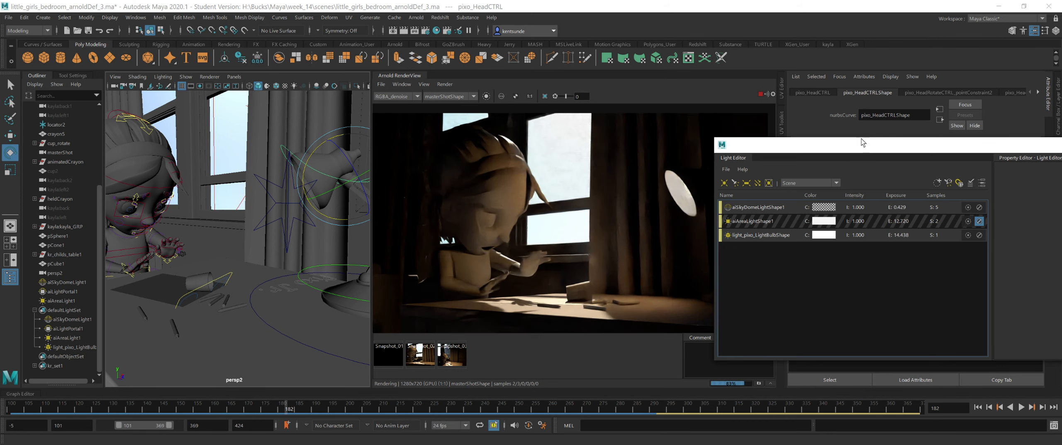
drag(861, 143, 1059, 171)
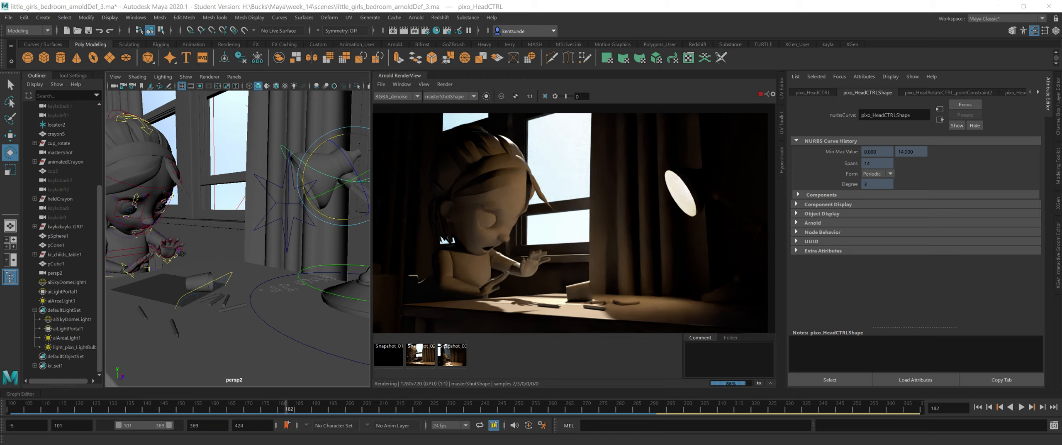
Step: Select the light_pixo_LightBulb mesh light, warm its color temperature to 3121, and raise its exposure to about 14.75
click(74, 346)
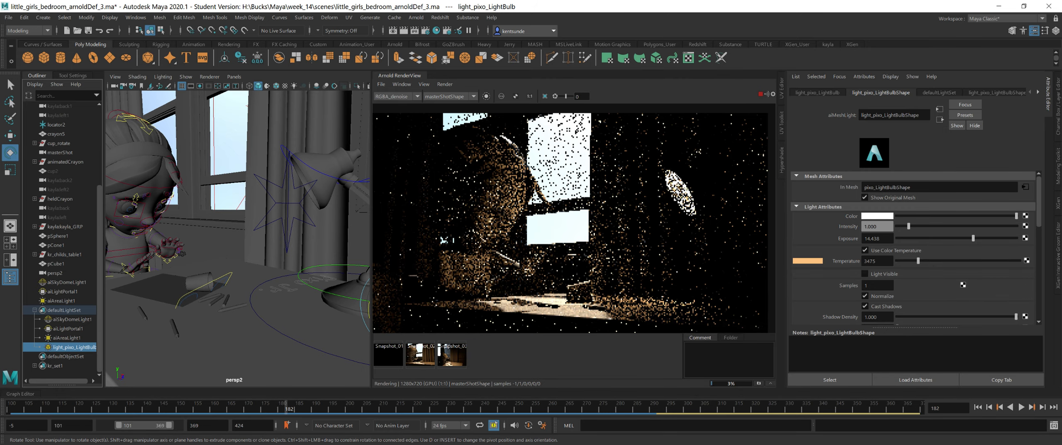
drag(918, 260, 917, 261)
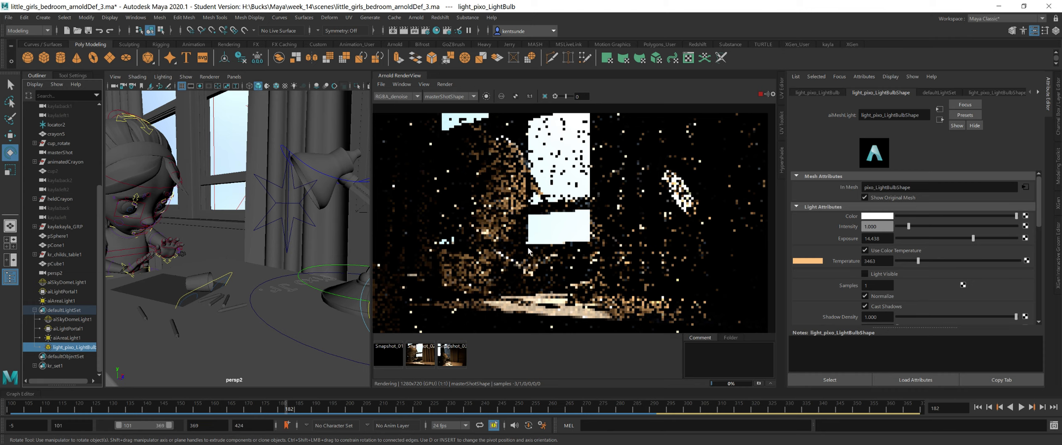
click(915, 261)
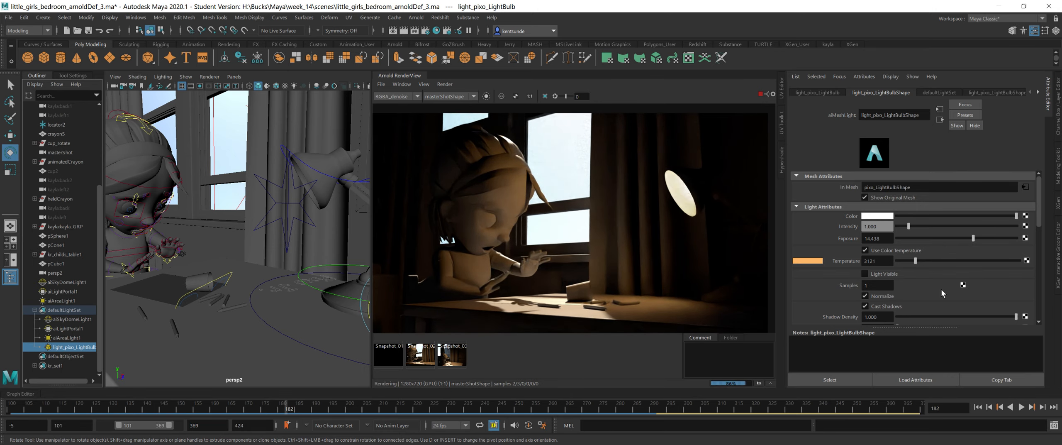
drag(974, 239, 975, 238)
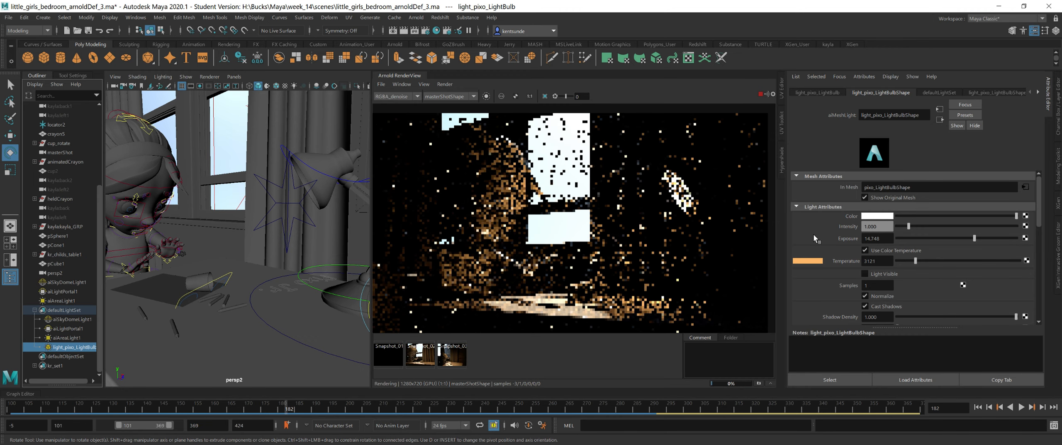
Step: Set the bulb mesh light's samples to 2 and make the light visible in renders
double_click(885, 286)
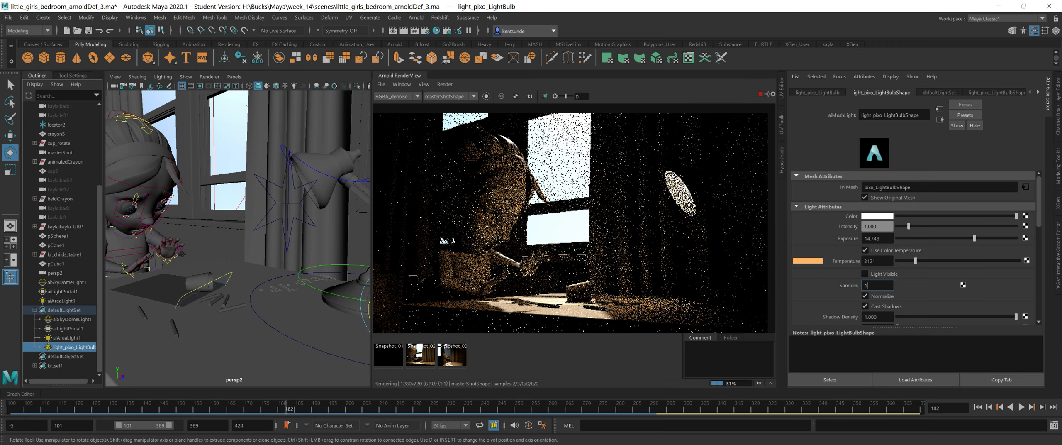
text(2)
key(Tab)
click(866, 274)
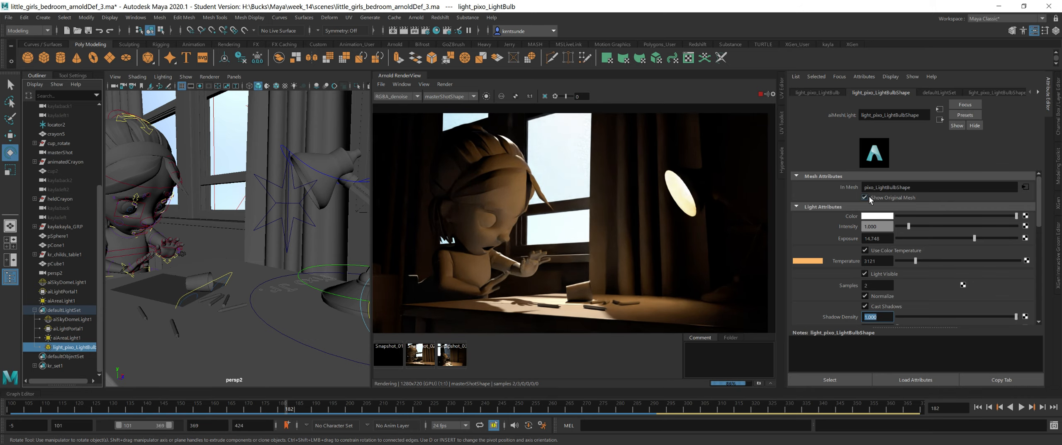
Step: Switch the Arnold render to the perspShape2 camera and frame a close view of the desk lamp
click(462, 98)
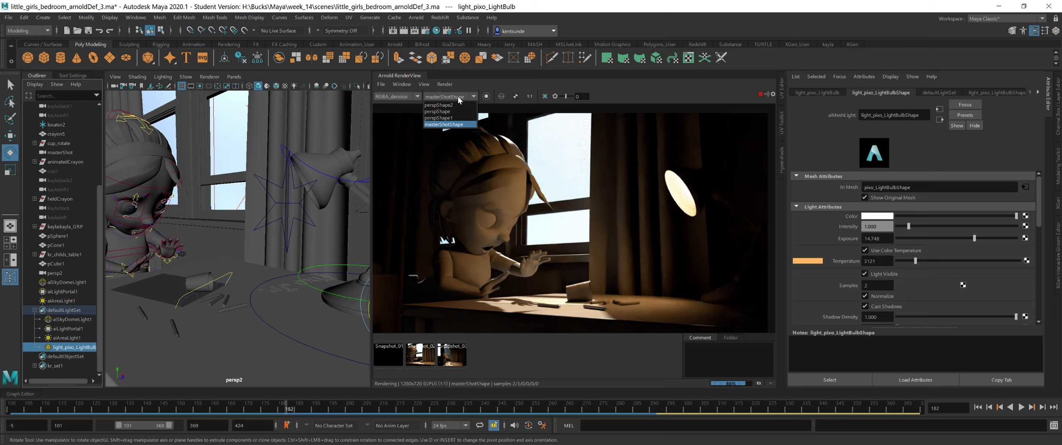
click(456, 118)
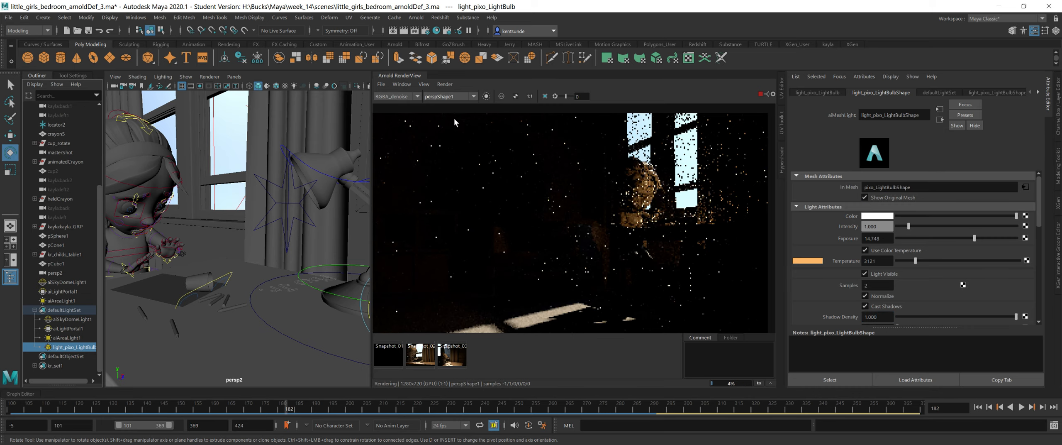
click(450, 97)
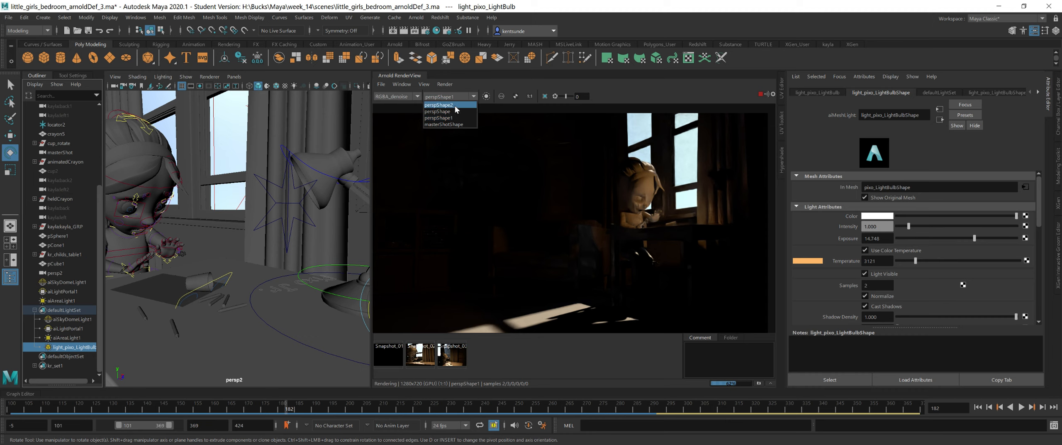
click(456, 108)
alt+drag(260, 212, 301, 206)
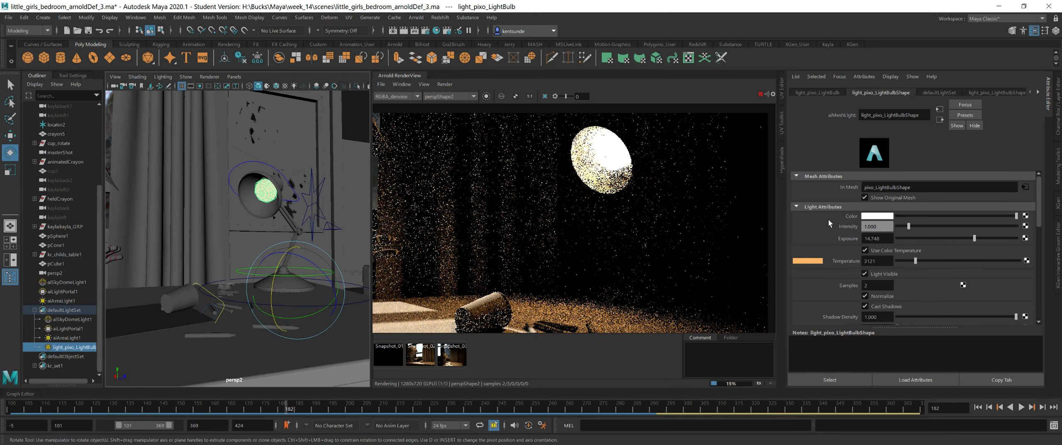
Step: Turn off Show Original Mesh and Light Visible for the bulb light, and display the Beauty pass in the render
click(891, 197)
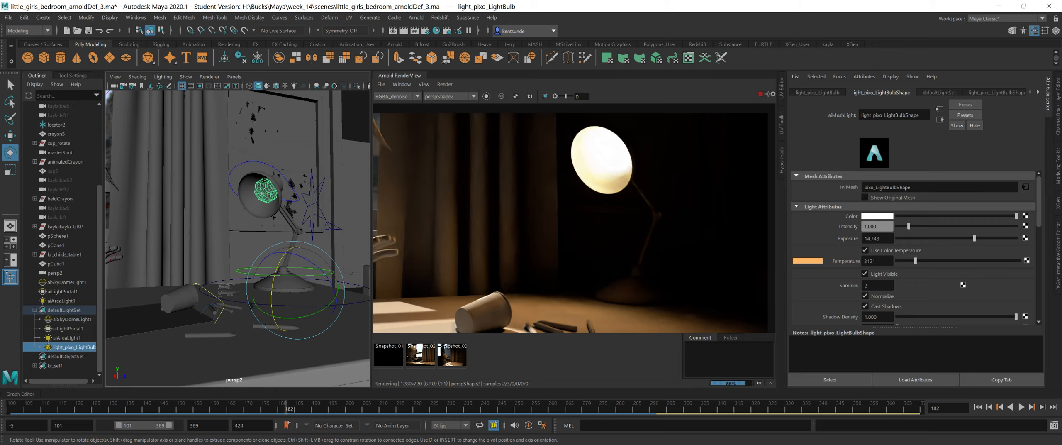
click(879, 275)
click(396, 96)
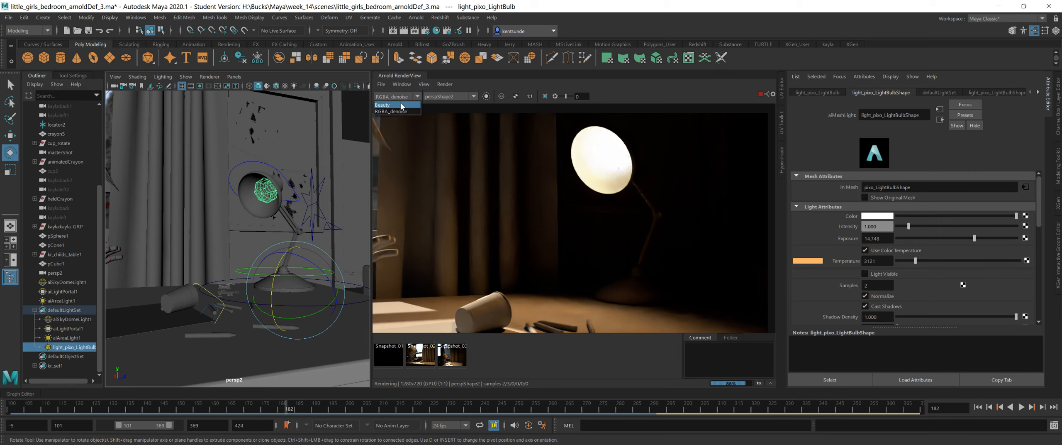
click(395, 109)
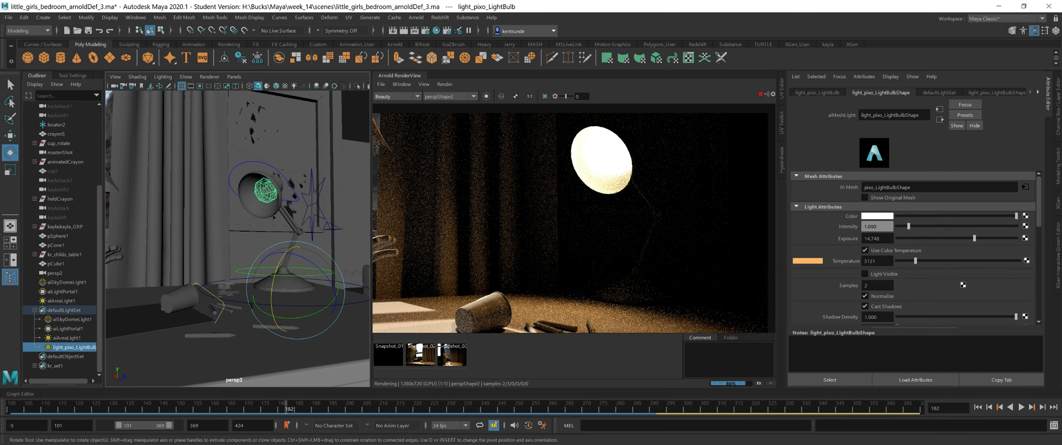
Step: Try the bulb light with Light Visible enabled at reduced exposures of about 10.66 and 12.24
drag(974, 239, 960, 241)
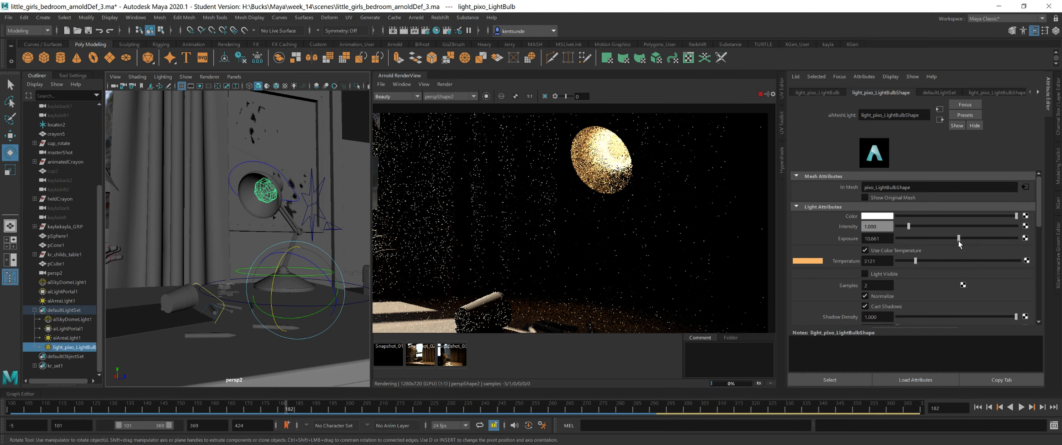
scroll(918, 287, down, 4)
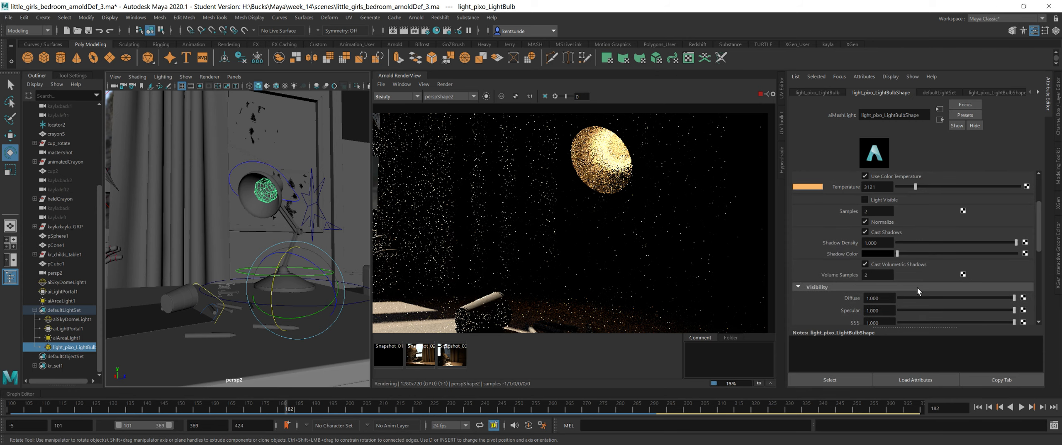
scroll(917, 287, down, 2)
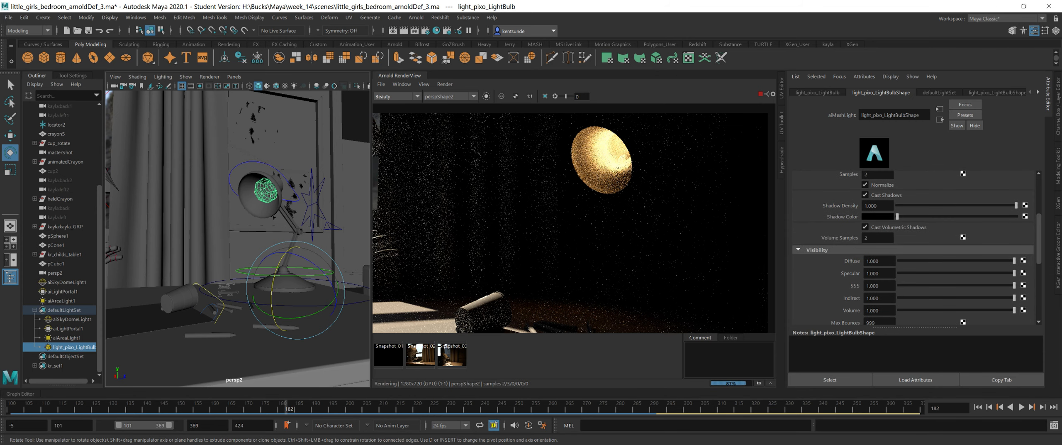
scroll(918, 254, up, 5)
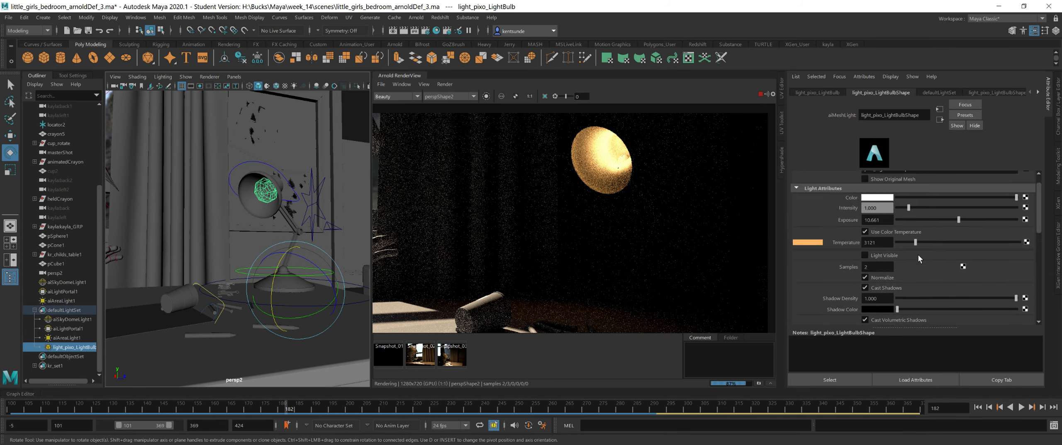
click(883, 254)
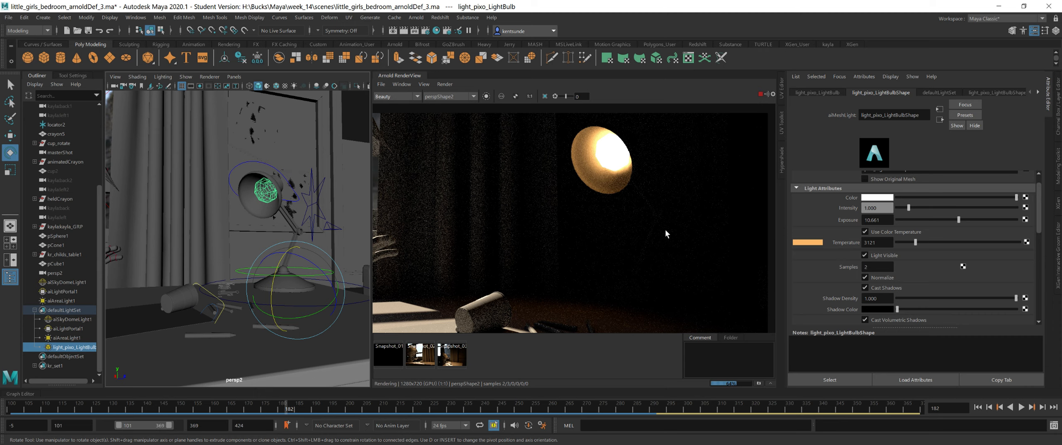
drag(959, 220, 965, 219)
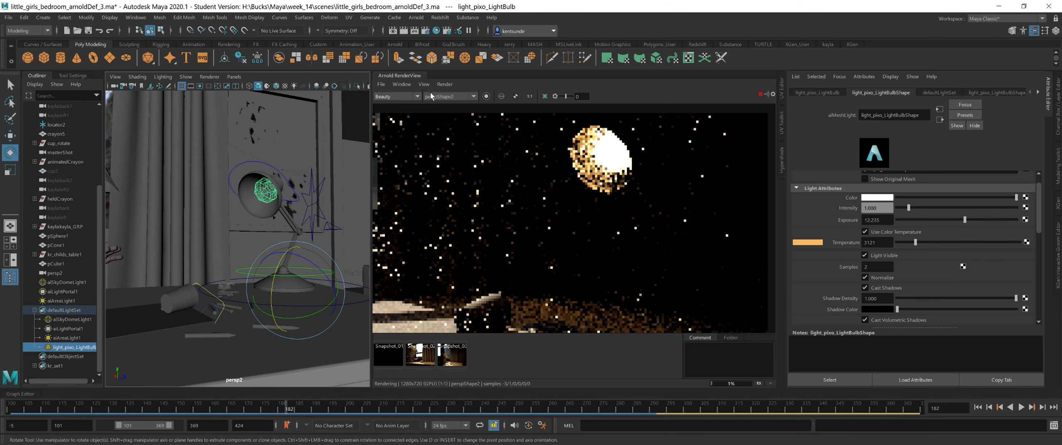
Step: Turn on Show Original Mesh for the bulb light and turn off Light Visible
click(450, 96)
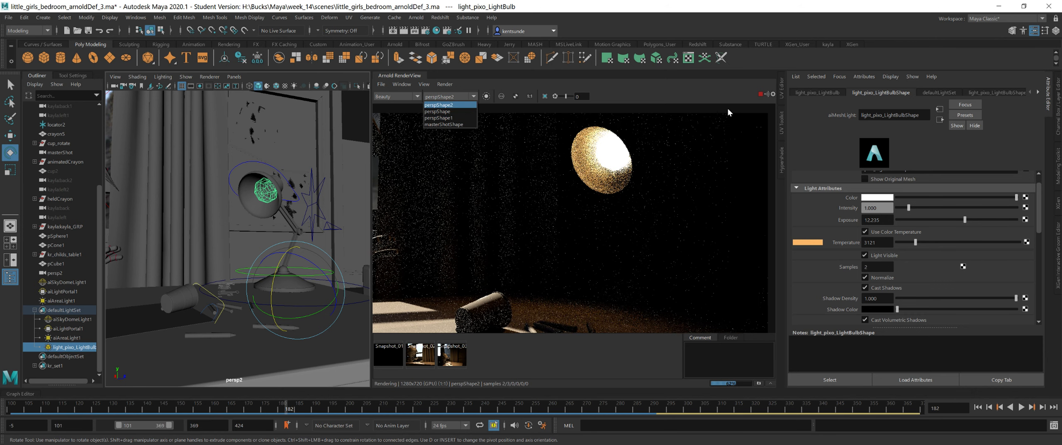
click(903, 178)
click(904, 179)
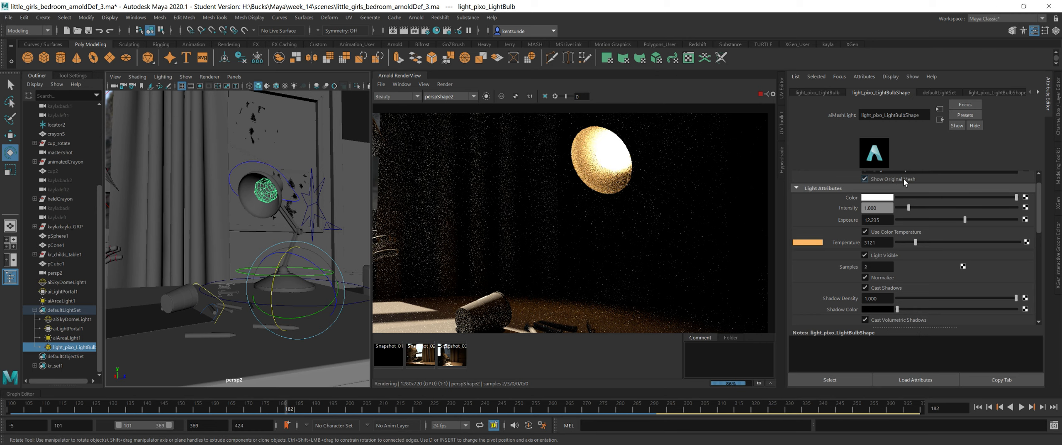
click(886, 255)
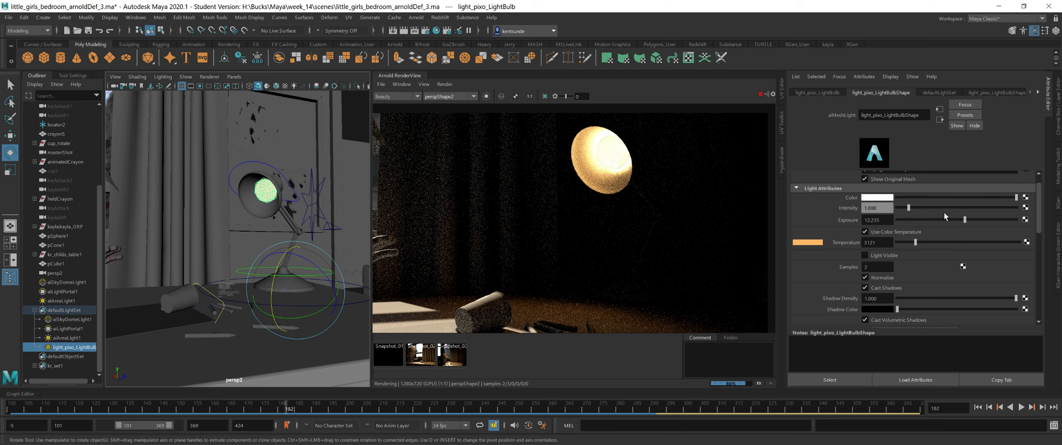
Step: Switch the Arnold render to the masterShotShape camera and set the bulb light's exposure to about 13.97
drag(965, 223, 976, 223)
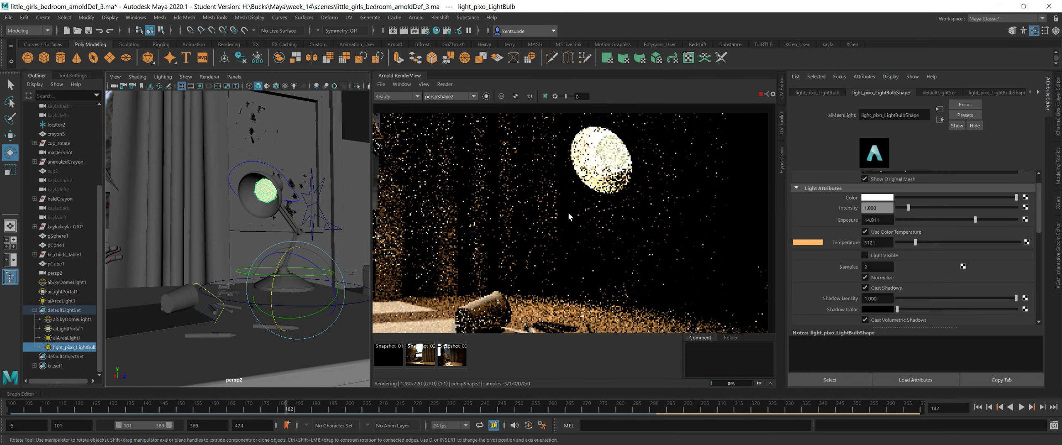
click(447, 99)
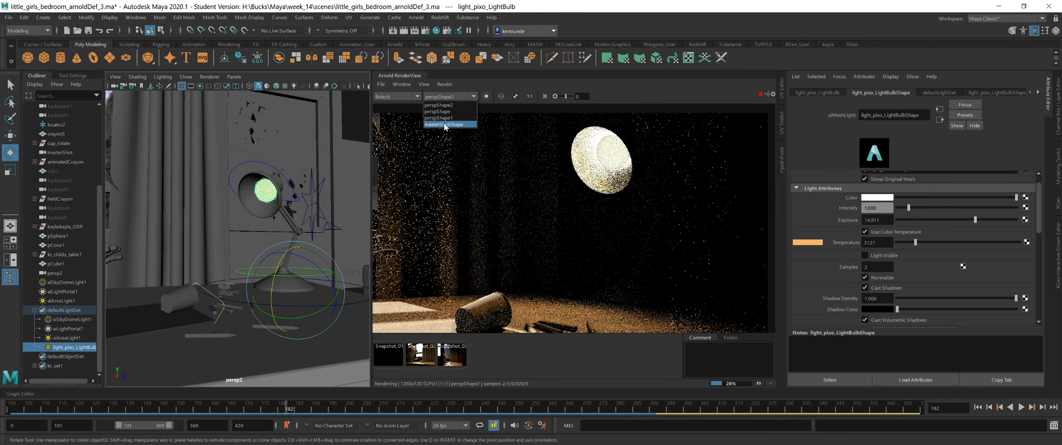
click(446, 112)
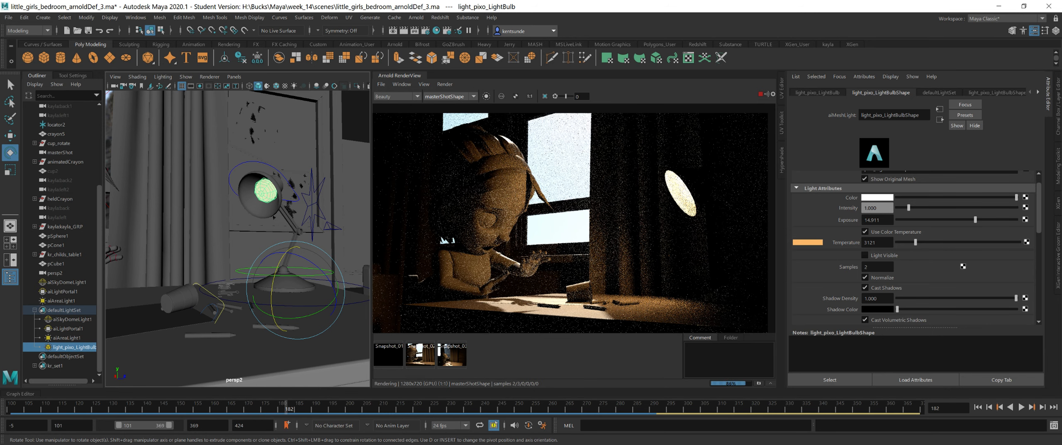
drag(975, 219, 972, 222)
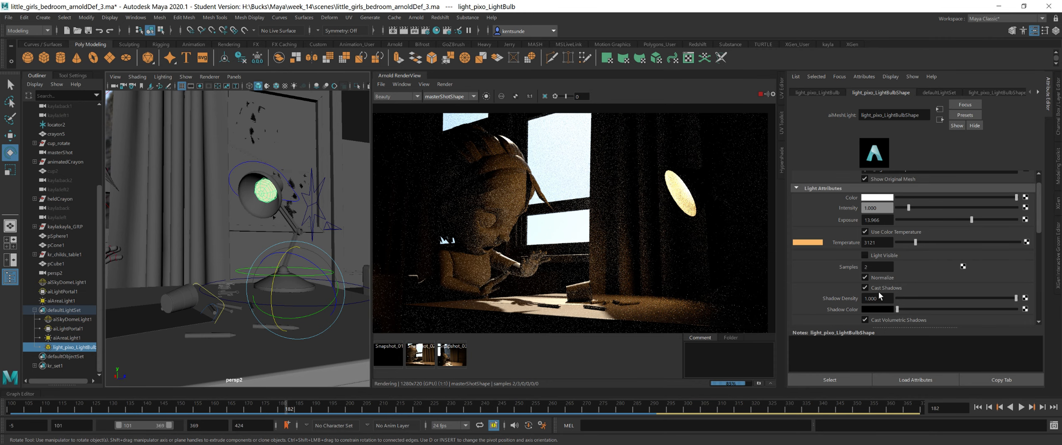
Step: Try the bulb light with Normalize turned off, and turn the option back on
click(878, 276)
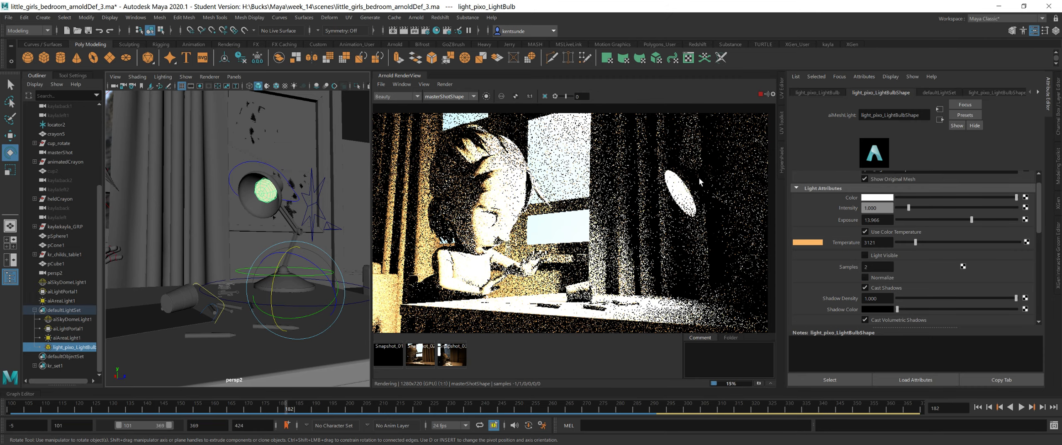
click(879, 275)
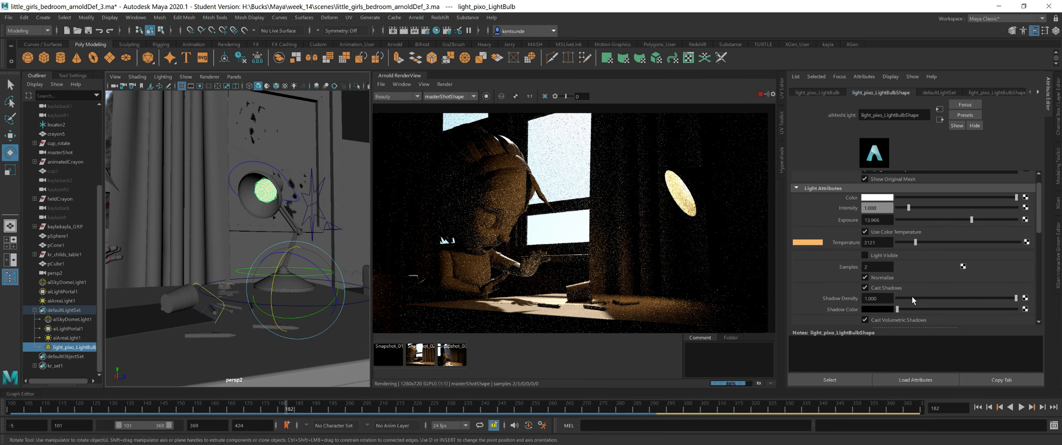
Step: Display the RGBA_denoise pass in the render and set the bulb light's samples to 3
scroll(889, 290, down, 6)
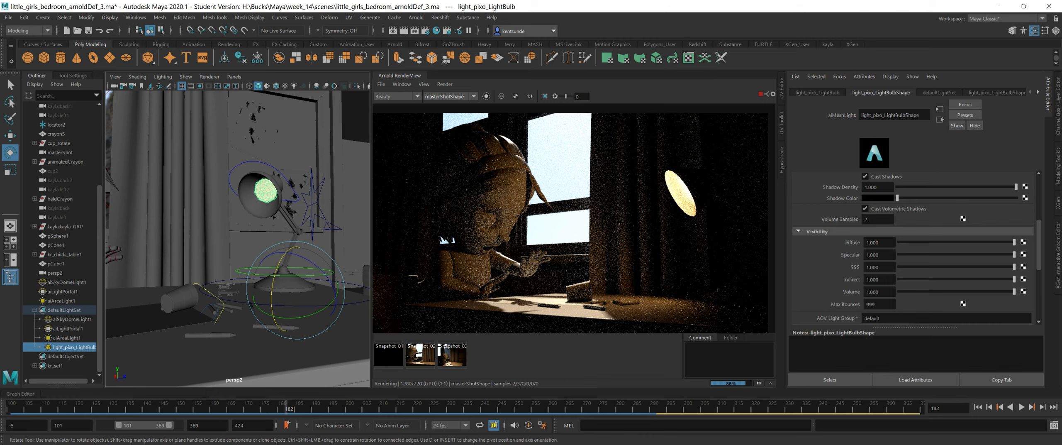
scroll(888, 235, down, 1)
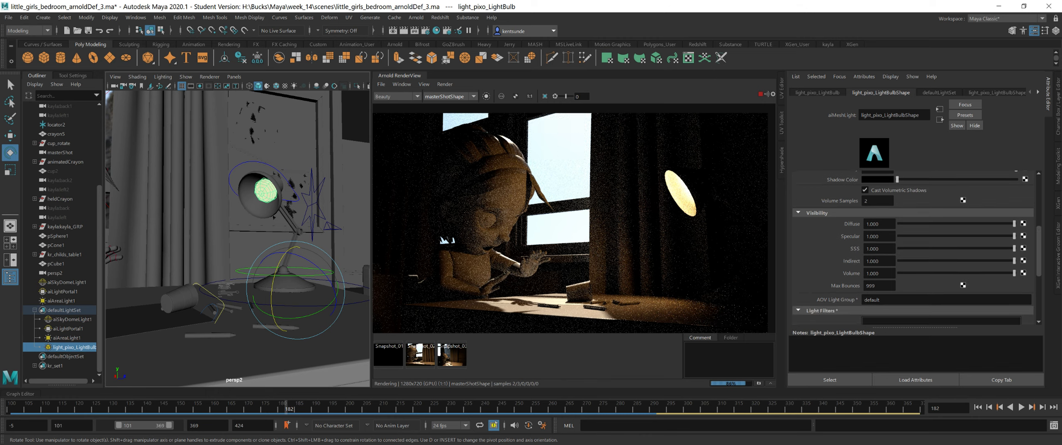
click(417, 96)
click(399, 109)
scroll(878, 216, up, 4)
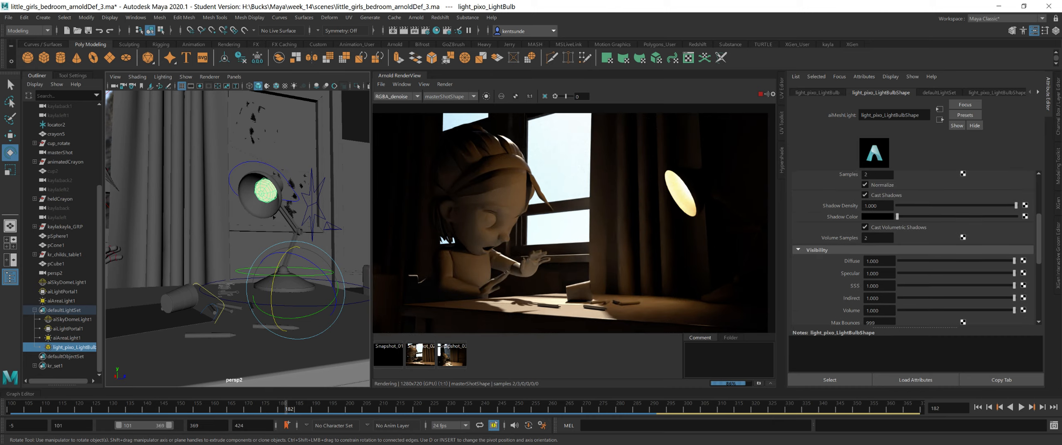
click(876, 211)
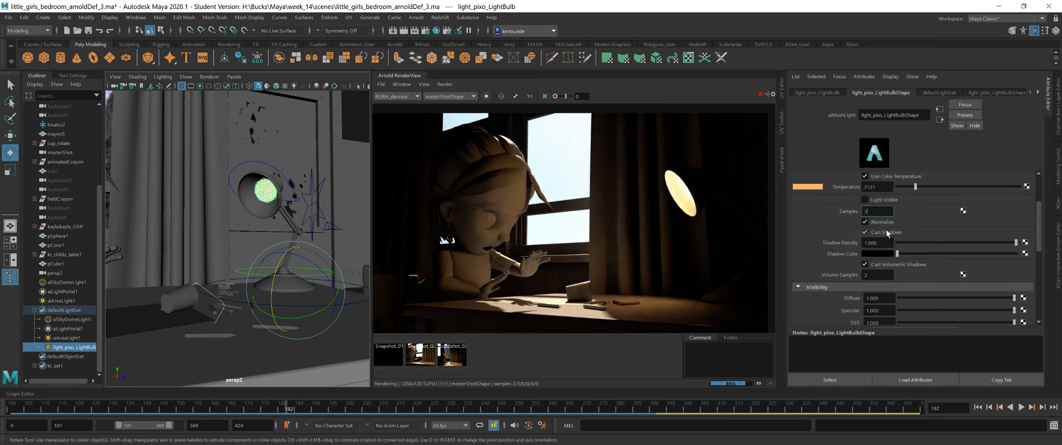
key(Tab)
scroll(915, 267, down, 3)
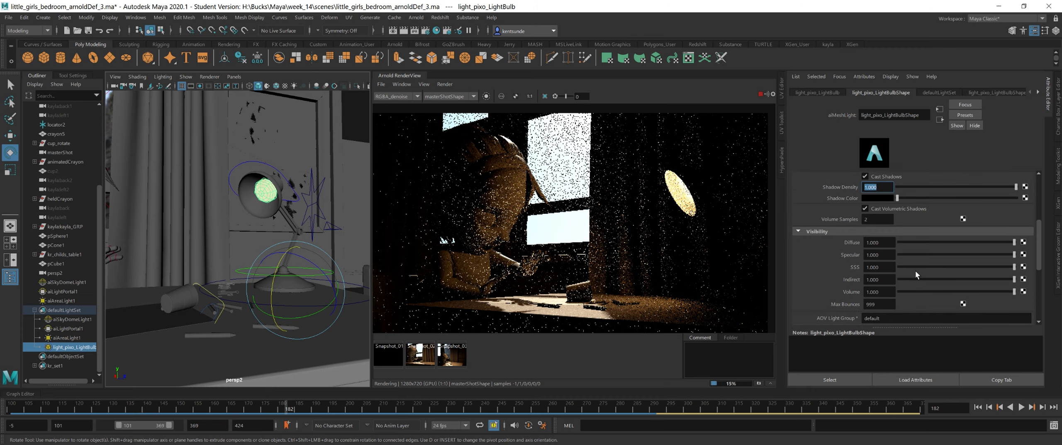
scroll(914, 272, down, 1)
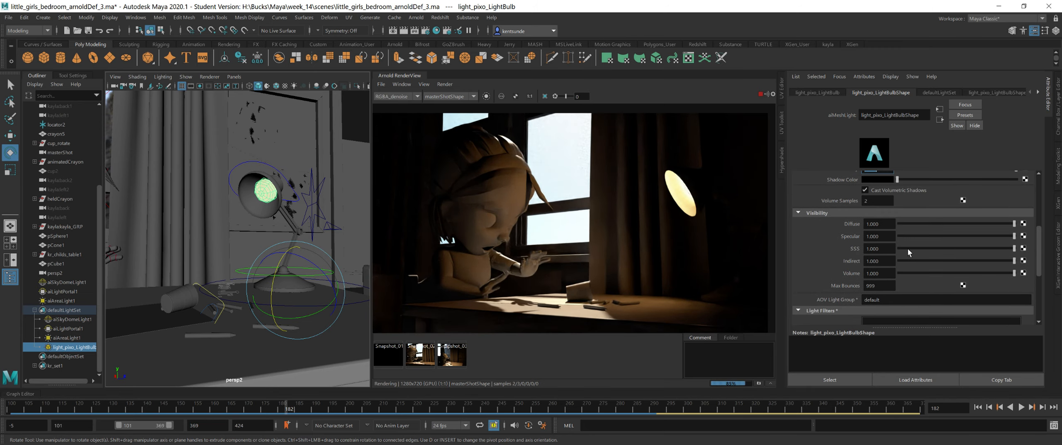
scroll(879, 296, down, 4)
scroll(878, 297, up, 8)
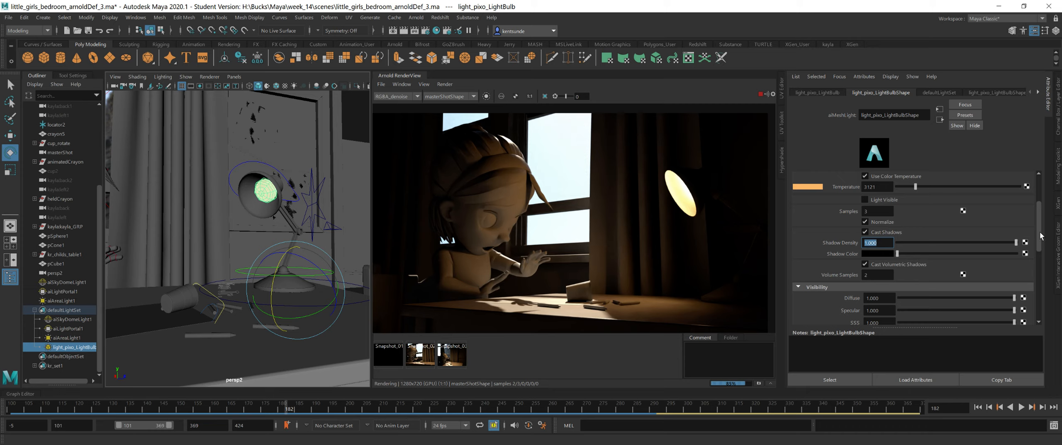
drag(1039, 232, 1038, 198)
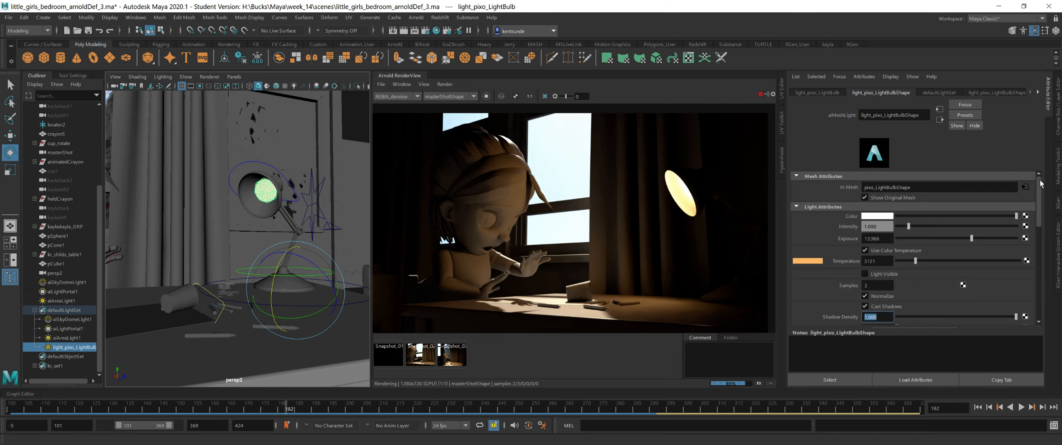